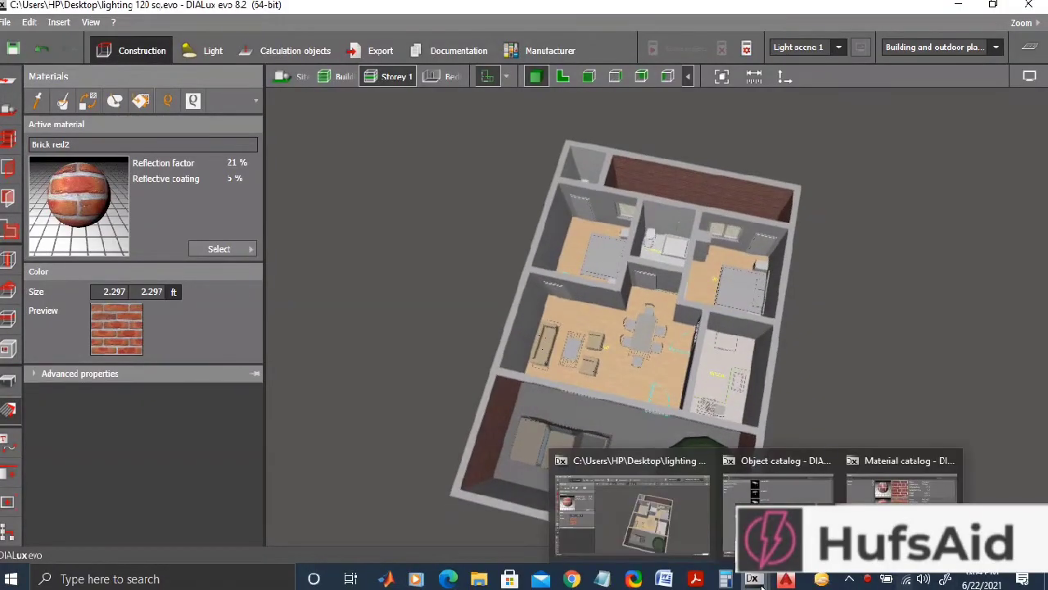
Step: Bring the material catalog forward, browse its texture list, then dismiss it
{"action": "left_click", "coordinate": [942, 491]}
{"action": "scroll", "coordinate": [415, 303], "scroll_direction": "down", "scroll_amount": 5}
{"action": "scroll", "coordinate": [415, 304], "scroll_direction": "down", "scroll_amount": 3}
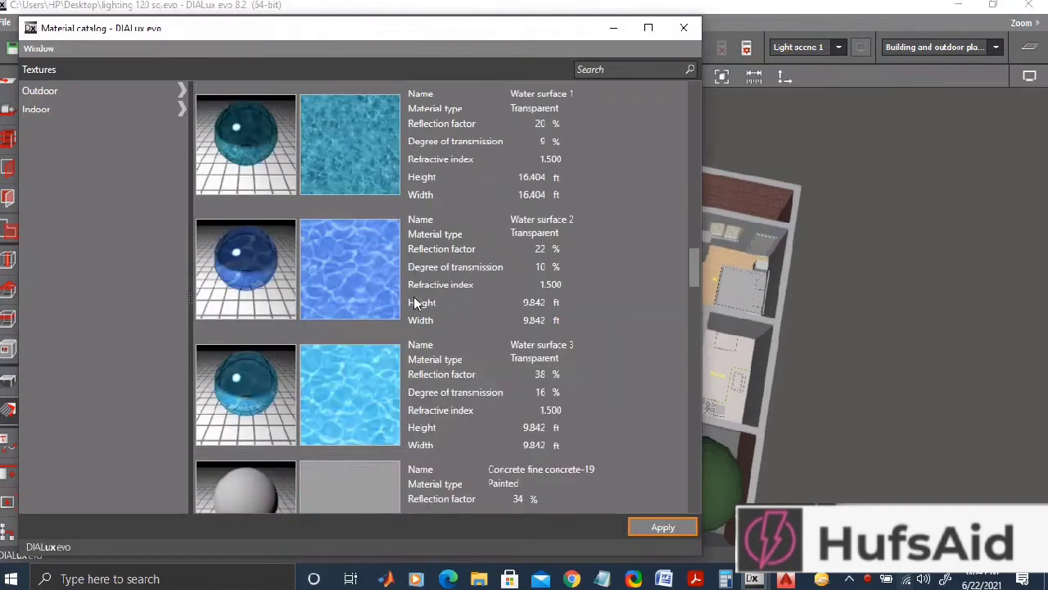
{"action": "scroll", "coordinate": [416, 304], "scroll_direction": "down", "scroll_amount": 2}
{"action": "scroll", "coordinate": [416, 304], "scroll_direction": "up", "scroll_amount": 3}
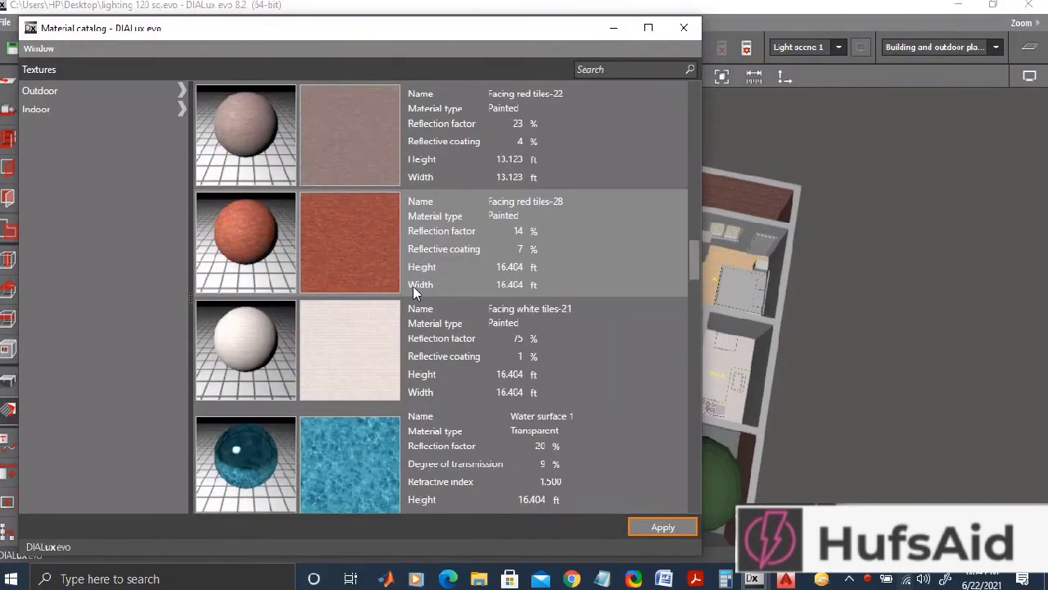
{"action": "key", "text": "Escape"}
{"action": "mouse_move", "coordinate": [752, 579]}
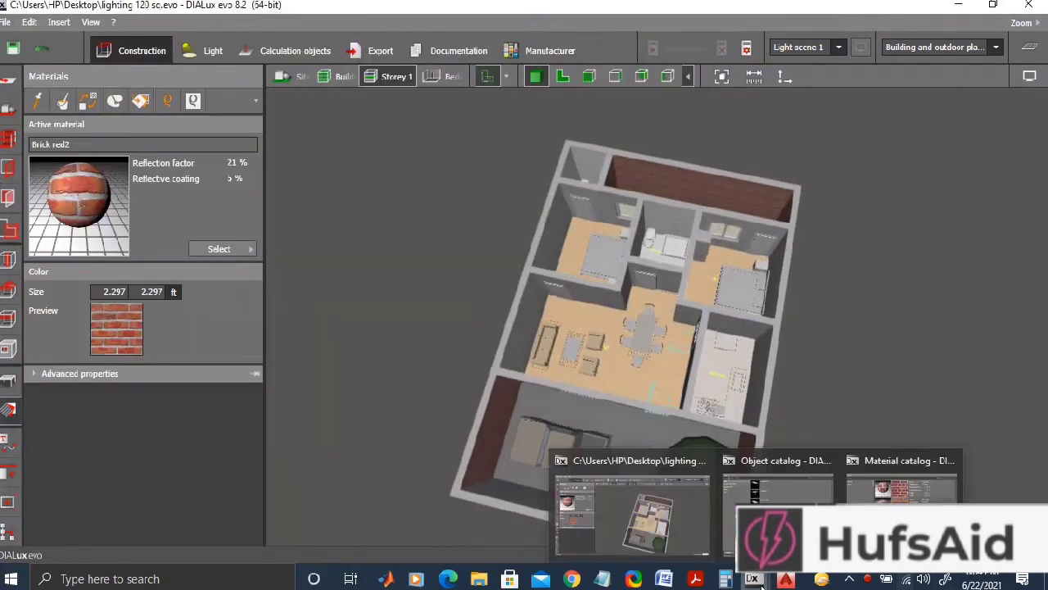
Step: Reopen the material catalog, browse the textures and filter to Indoor > Wall
{"action": "left_click", "coordinate": [885, 483]}
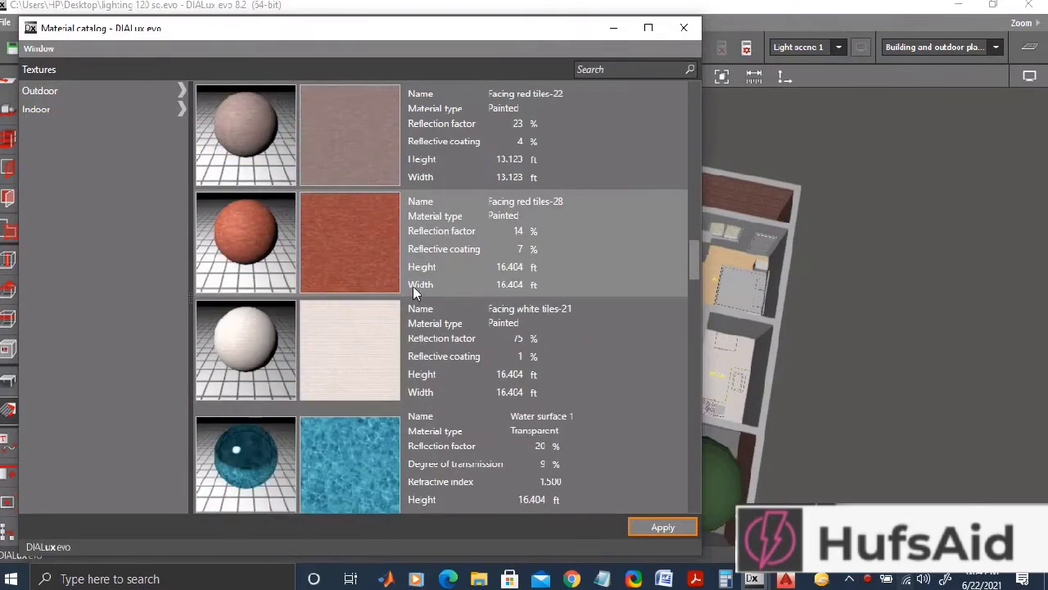
{"action": "scroll", "coordinate": [413, 289], "scroll_direction": "down", "scroll_amount": 5}
{"action": "scroll", "coordinate": [412, 289], "scroll_direction": "down", "scroll_amount": 5}
{"action": "scroll", "coordinate": [412, 291], "scroll_direction": "down", "scroll_amount": 5}
{"action": "scroll", "coordinate": [402, 288], "scroll_direction": "down", "scroll_amount": 3}
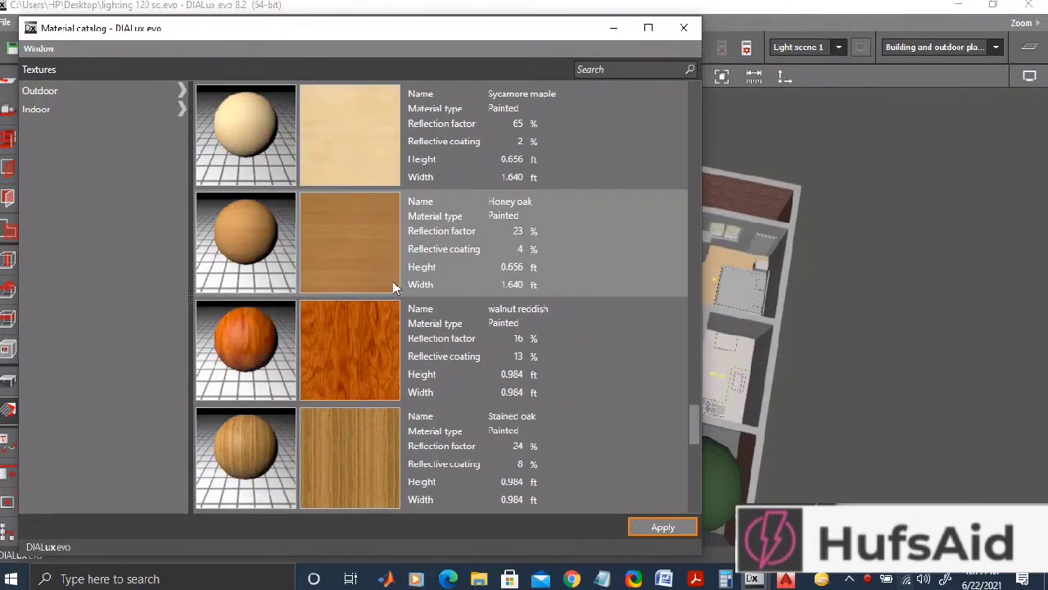
{"action": "scroll", "coordinate": [393, 281], "scroll_direction": "up", "scroll_amount": 3}
{"action": "scroll", "coordinate": [392, 281], "scroll_direction": "down", "scroll_amount": 3}
{"action": "scroll", "coordinate": [393, 281], "scroll_direction": "down", "scroll_amount": 3}
{"action": "scroll", "coordinate": [392, 286], "scroll_direction": "down", "scroll_amount": 3}
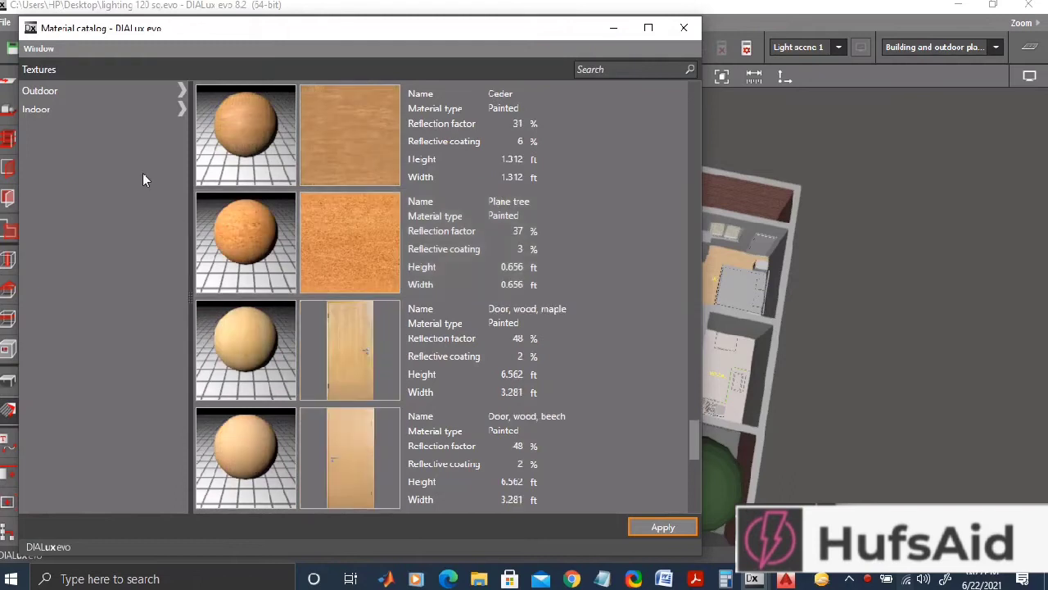
{"action": "scroll", "coordinate": [392, 287], "scroll_direction": "up", "scroll_amount": 6}
{"action": "scroll", "coordinate": [393, 288], "scroll_direction": "up", "scroll_amount": 3}
{"action": "scroll", "coordinate": [392, 287], "scroll_direction": "down", "scroll_amount": 3}
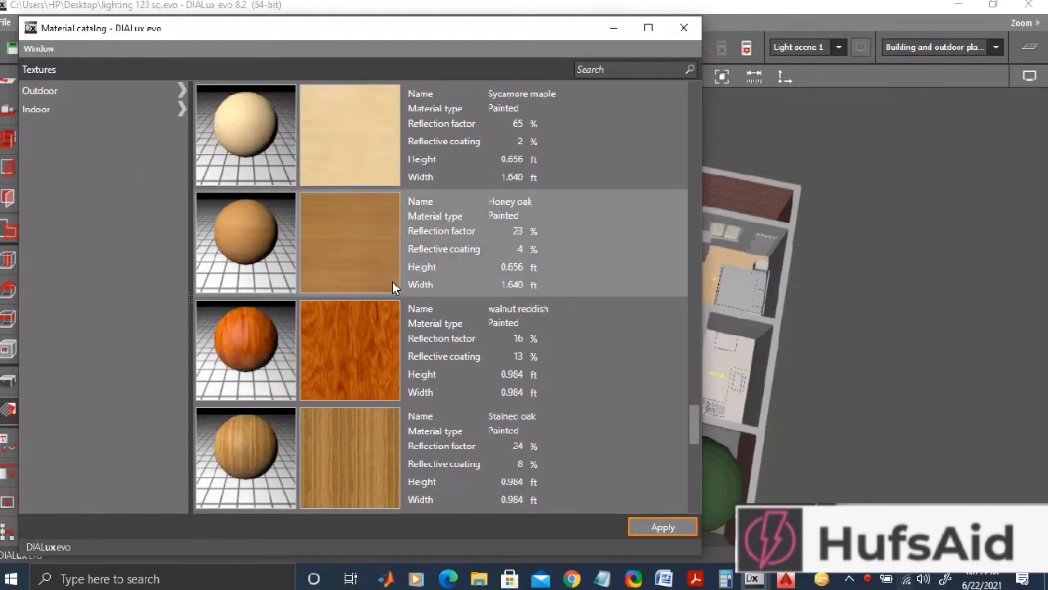
{"action": "scroll", "coordinate": [392, 287], "scroll_direction": "down", "scroll_amount": 3}
{"action": "left_click", "coordinate": [70, 111]}
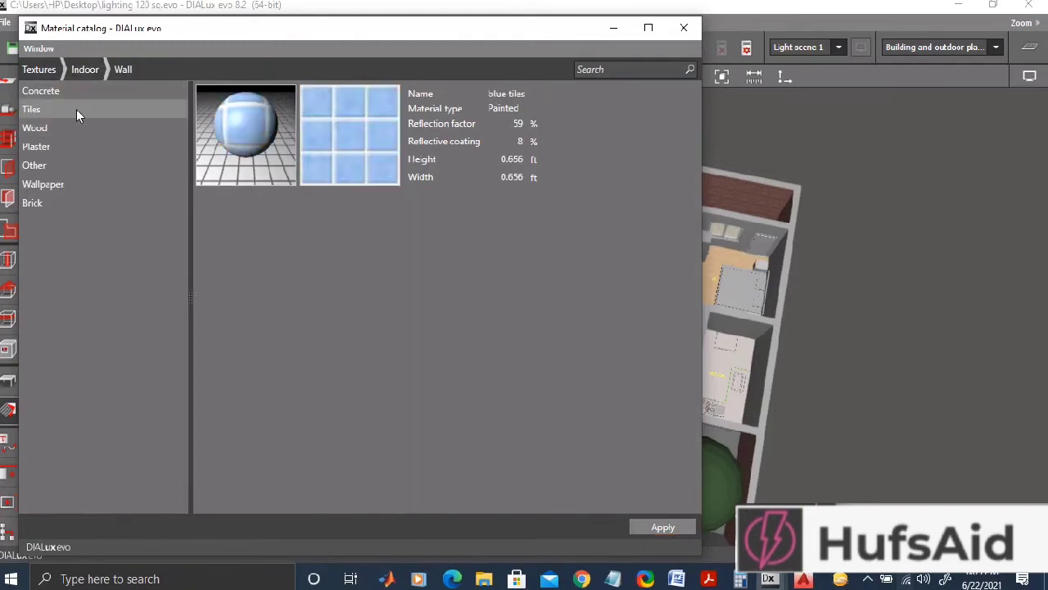
Step: Pick Planking concrete-44 from the Concrete wall materials and apply it as active material
{"action": "left_click", "coordinate": [90, 92]}
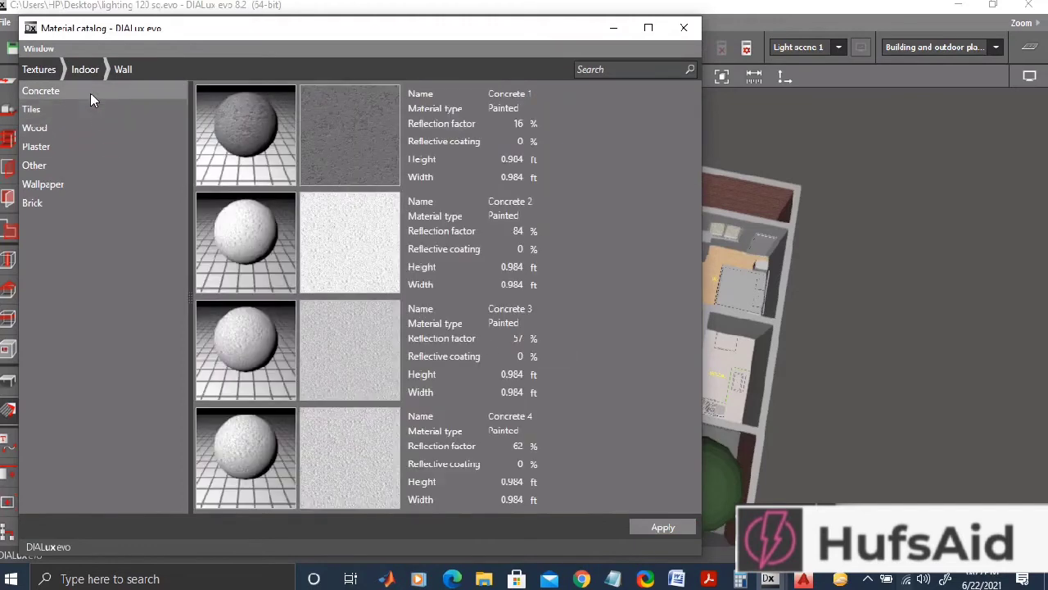
{"action": "scroll", "coordinate": [282, 177], "scroll_direction": "down", "scroll_amount": 3}
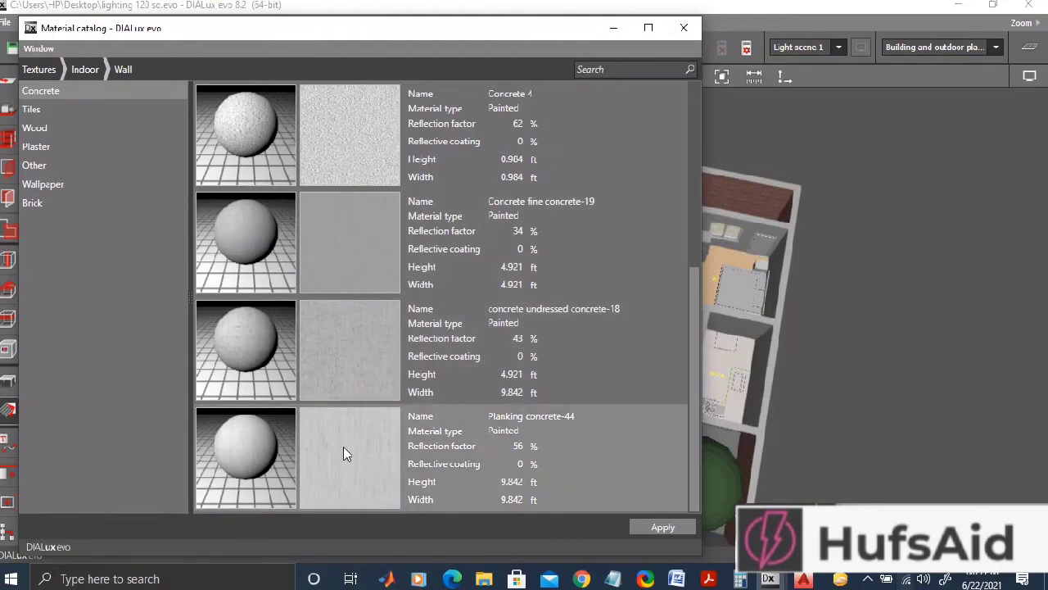
{"action": "left_click", "coordinate": [647, 528]}
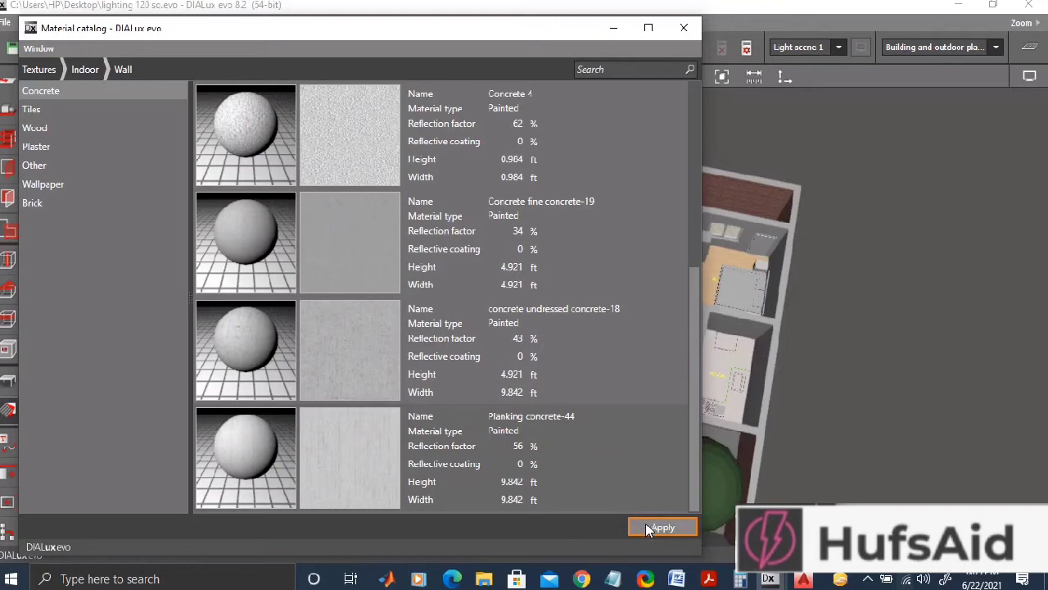
{"action": "left_click", "coordinate": [647, 529]}
Step: Return to the model with the Apply material tool and orbit around the house's walls
{"action": "left_click", "coordinate": [684, 28]}
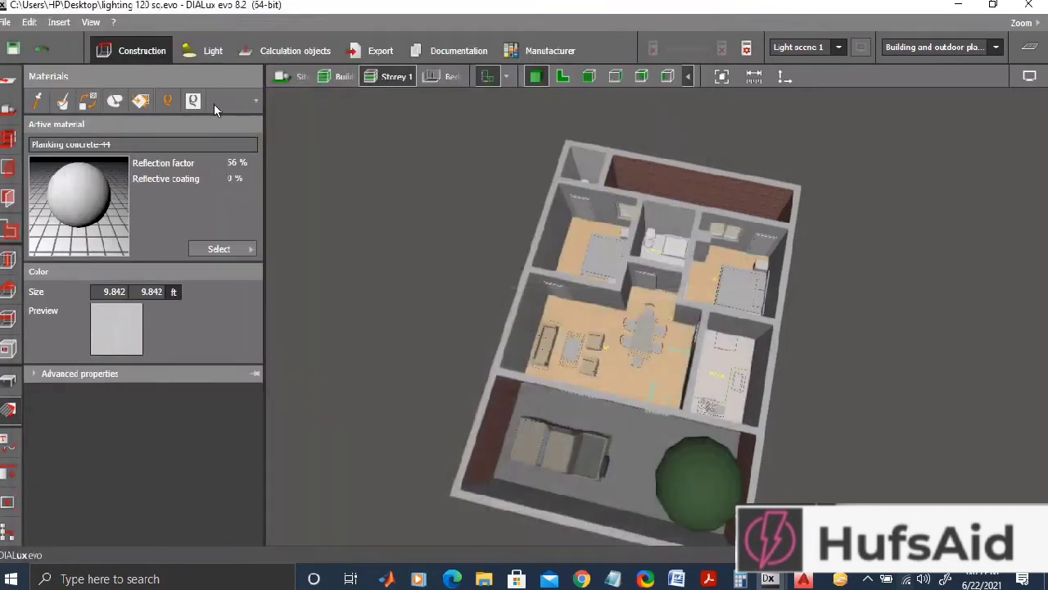
{"action": "left_click", "coordinate": [65, 101]}
{"action": "scroll", "coordinate": [552, 227], "scroll_direction": "up", "scroll_amount": 5}
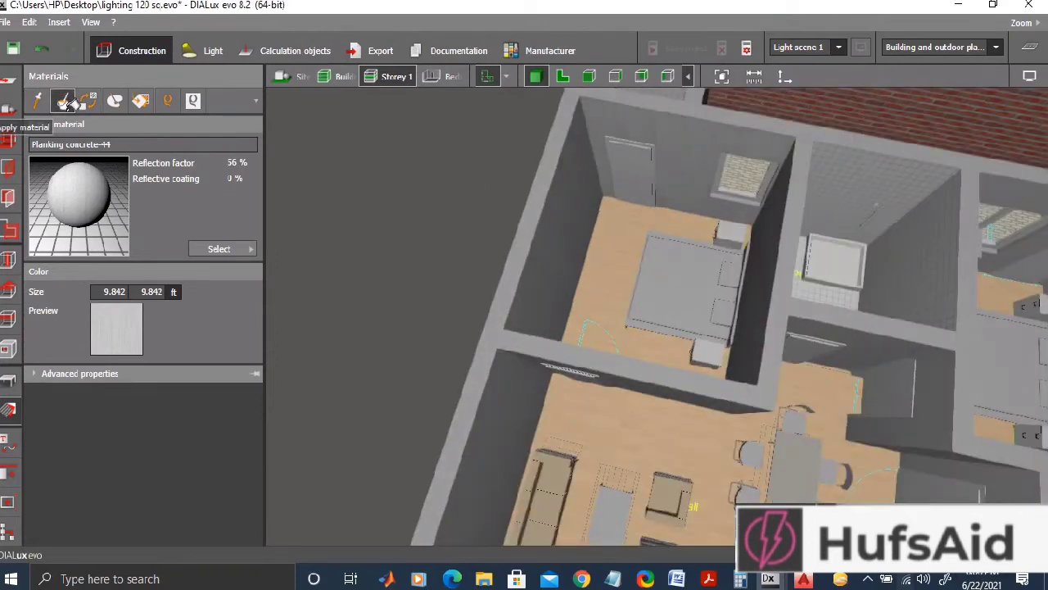
{"action": "right_click_drag", "start_coordinate": [795, 237], "coordinate": [817, 456]}
{"action": "scroll", "coordinate": [817, 456], "scroll_direction": "down", "scroll_amount": 3}
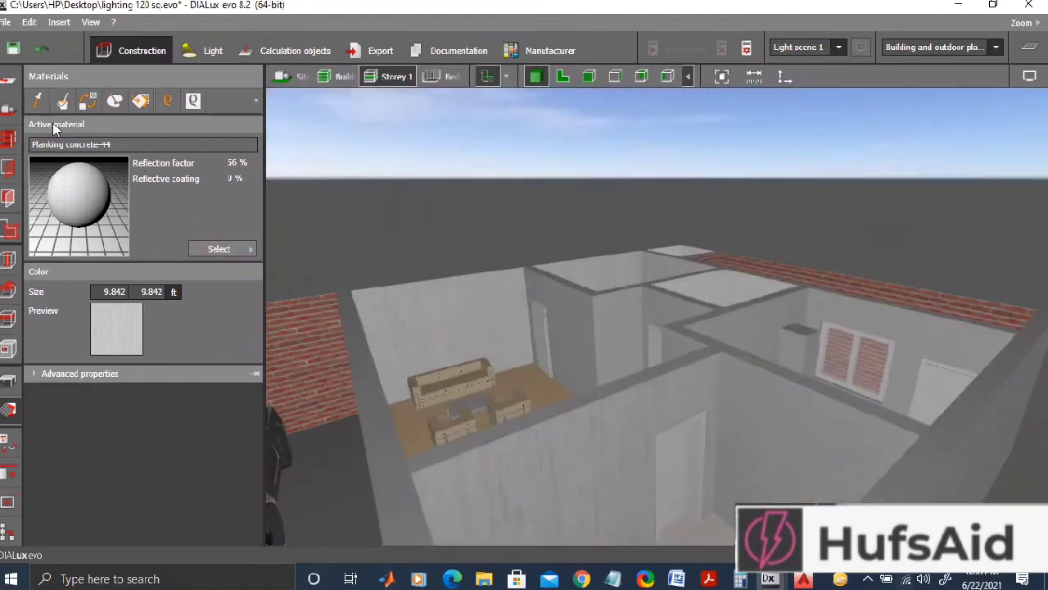
{"action": "mouse_move", "coordinate": [838, 403]}
{"action": "right_mouse_down"}
{"action": "mouse_move", "coordinate": [414, 449]}
{"action": "mouse_move", "coordinate": [276, 293]}
{"action": "right_mouse_up"}
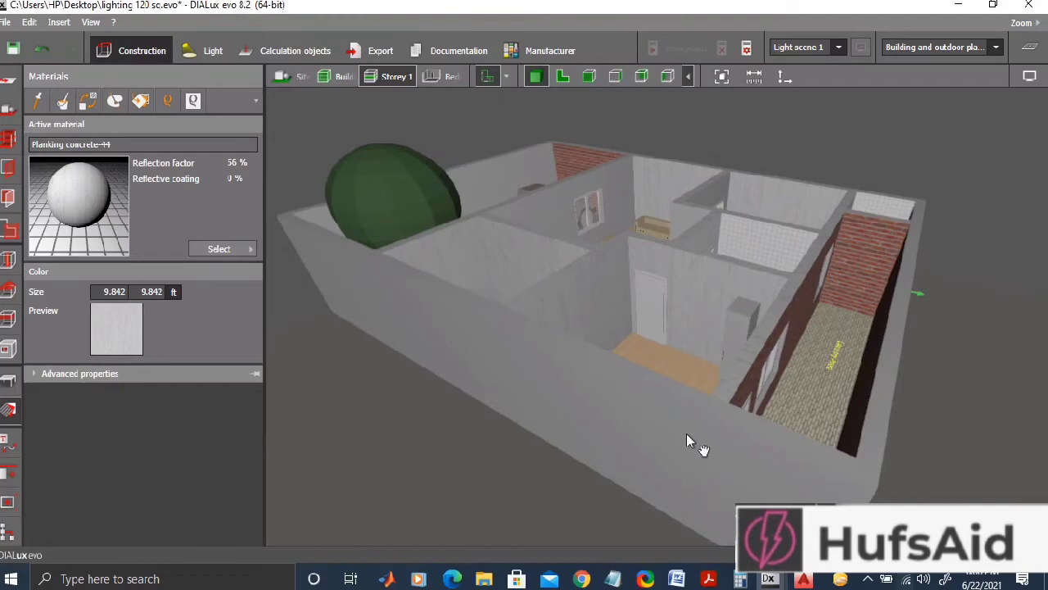
{"action": "right_click_drag", "start_coordinate": [688, 437], "coordinate": [570, 193]}
{"action": "right_click_drag", "start_coordinate": [699, 438], "coordinate": [799, 452]}
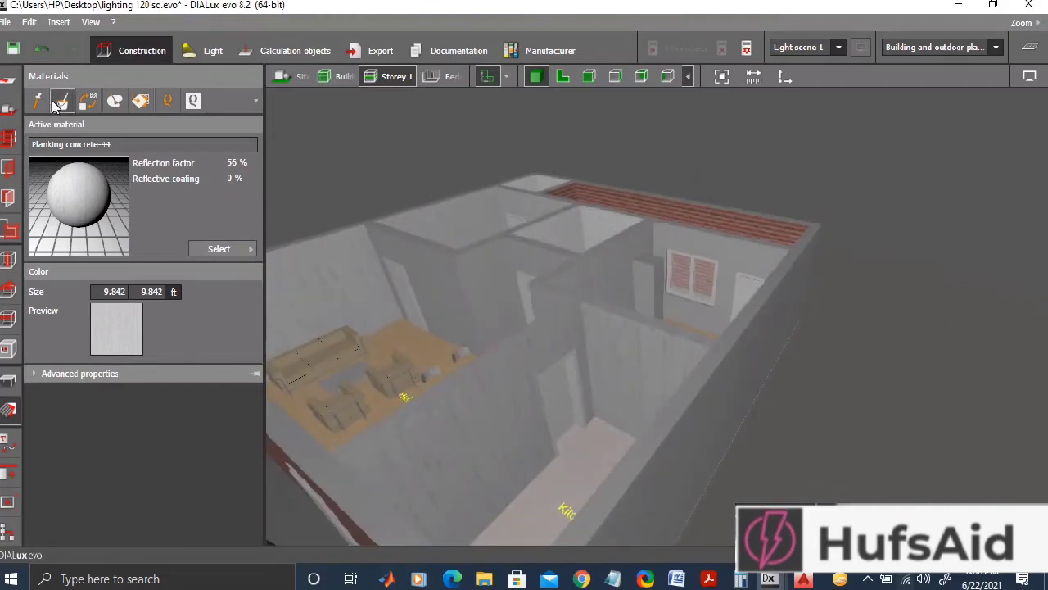
{"action": "mouse_move", "coordinate": [783, 298]}
{"action": "right_mouse_down"}
{"action": "mouse_move", "coordinate": [639, 378]}
{"action": "mouse_move", "coordinate": [355, 262]}
{"action": "right_mouse_up"}
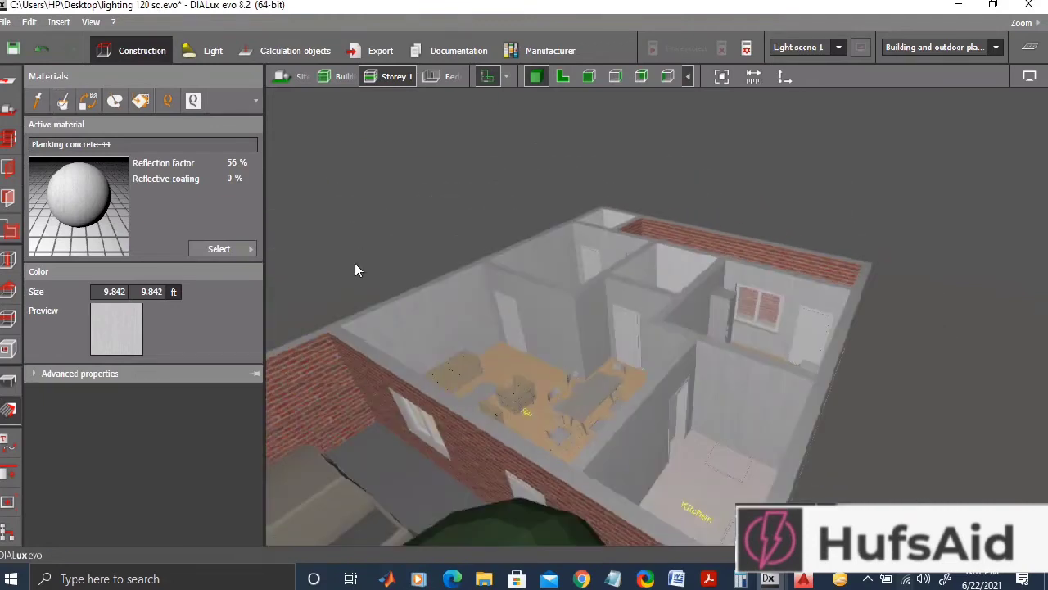
{"action": "scroll", "coordinate": [593, 299], "scroll_direction": "up", "scroll_amount": 3}
{"action": "scroll", "coordinate": [724, 312], "scroll_direction": "up", "scroll_amount": 3}
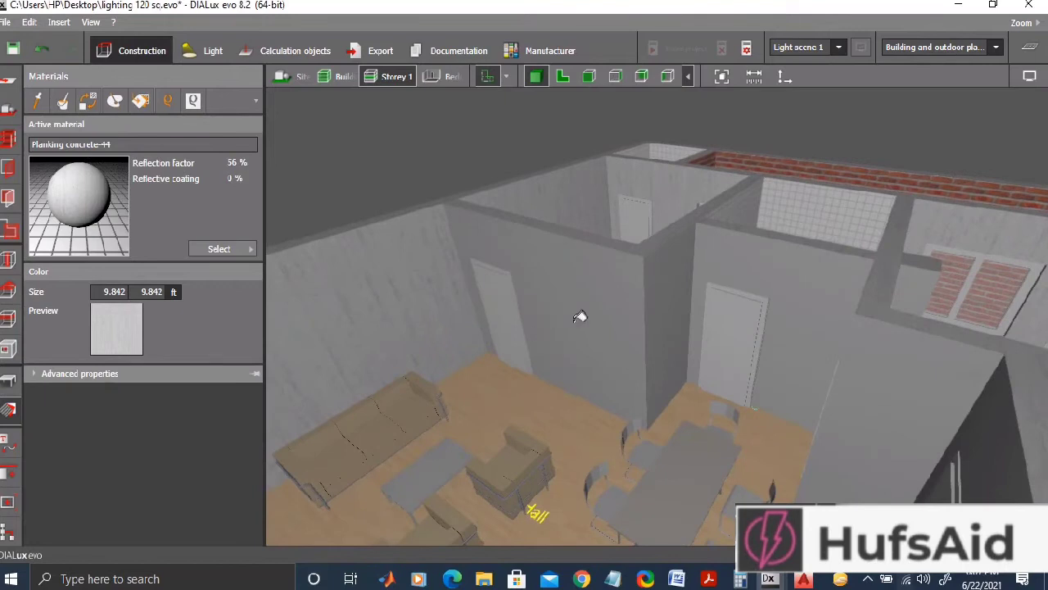
Step: Paint the interior walls with Planking concrete-44 using the Apply material tool
{"action": "left_click", "coordinate": [62, 102]}
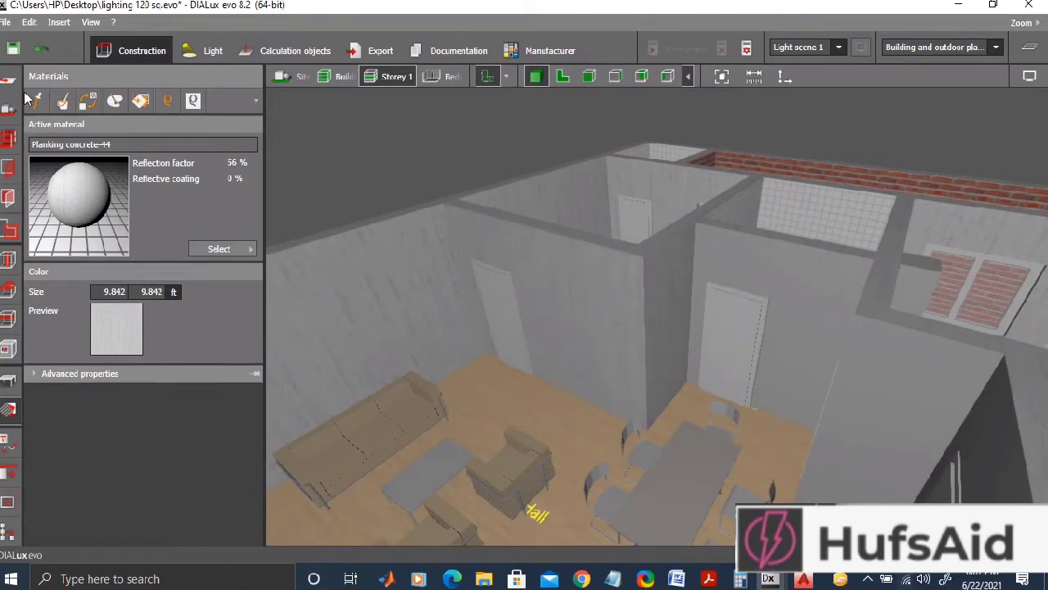
{"action": "mouse_move", "coordinate": [737, 250]}
{"action": "right_mouse_down"}
{"action": "mouse_move", "coordinate": [927, 445]}
{"action": "mouse_move", "coordinate": [1015, 430]}
{"action": "right_mouse_up"}
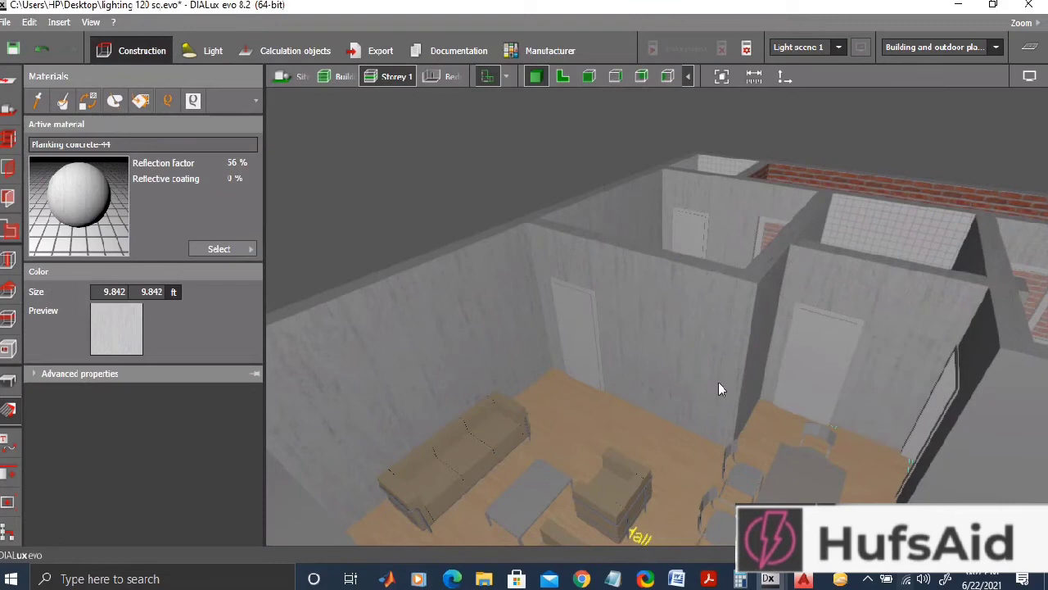
{"action": "mouse_move", "coordinate": [719, 389]}
{"action": "right_mouse_down"}
{"action": "mouse_move", "coordinate": [866, 434]}
{"action": "mouse_move", "coordinate": [675, 263]}
{"action": "right_mouse_up"}
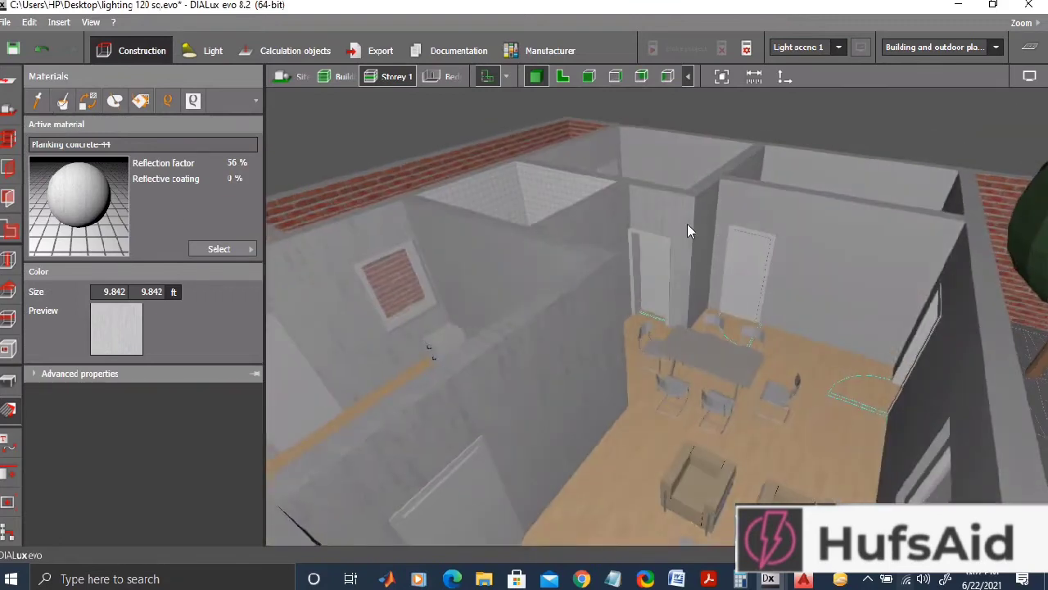
{"action": "mouse_move", "coordinate": [687, 223]}
{"action": "right_mouse_down"}
{"action": "mouse_move", "coordinate": [783, 271]}
{"action": "mouse_move", "coordinate": [905, 361]}
{"action": "mouse_move", "coordinate": [817, 258]}
{"action": "right_mouse_up"}
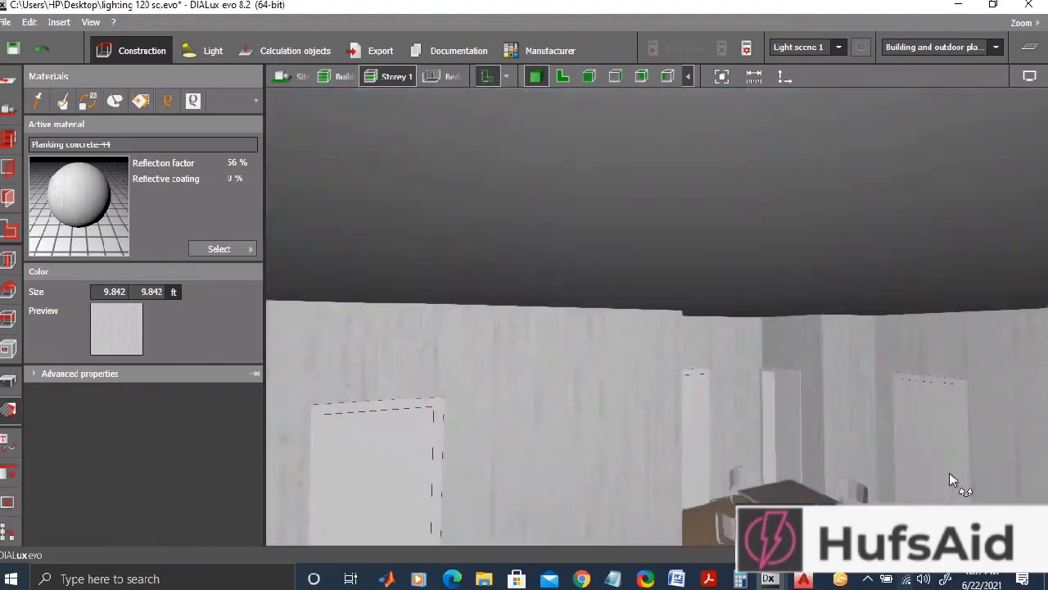
{"action": "mouse_move", "coordinate": [949, 472]}
{"action": "right_mouse_down"}
{"action": "mouse_move", "coordinate": [930, 488]}
{"action": "mouse_move", "coordinate": [819, 450]}
{"action": "mouse_move", "coordinate": [745, 487]}
{"action": "mouse_move", "coordinate": [729, 482]}
{"action": "mouse_move", "coordinate": [711, 496]}
{"action": "mouse_move", "coordinate": [714, 485]}
{"action": "right_mouse_up"}
Step: On the 2D plan, select the left bedroom's door and open the material catalog for it
{"action": "left_click", "coordinate": [563, 76]}
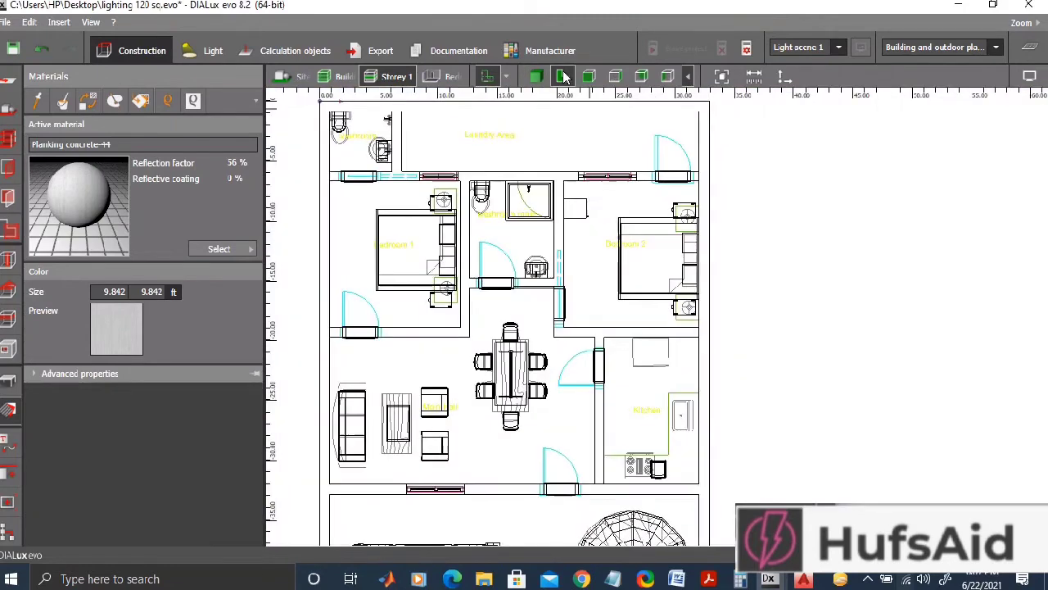
{"action": "scroll", "coordinate": [594, 119], "scroll_direction": "down", "scroll_amount": 2}
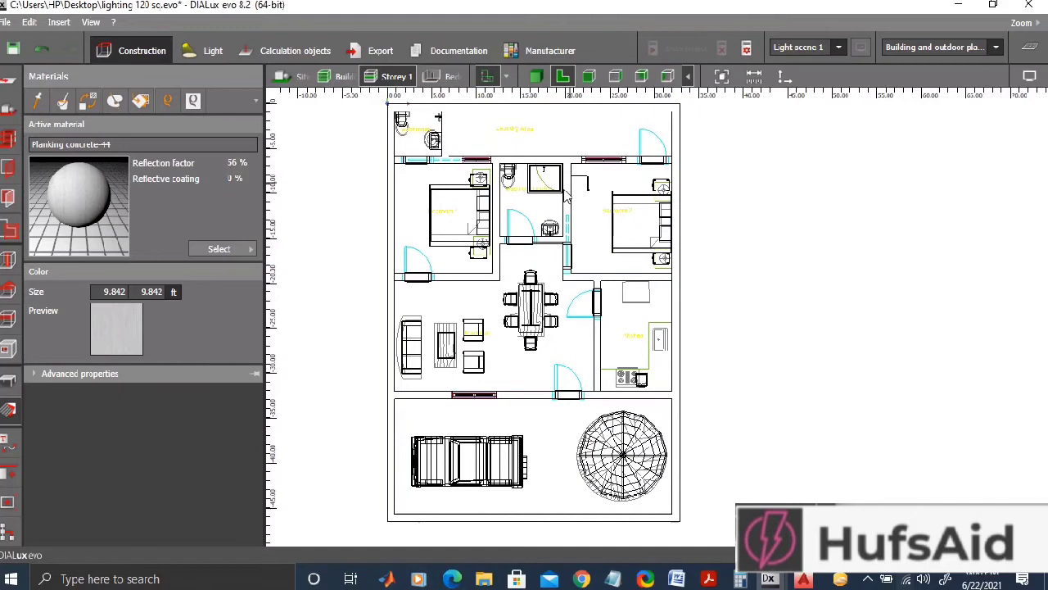
{"action": "left_click", "coordinate": [427, 280]}
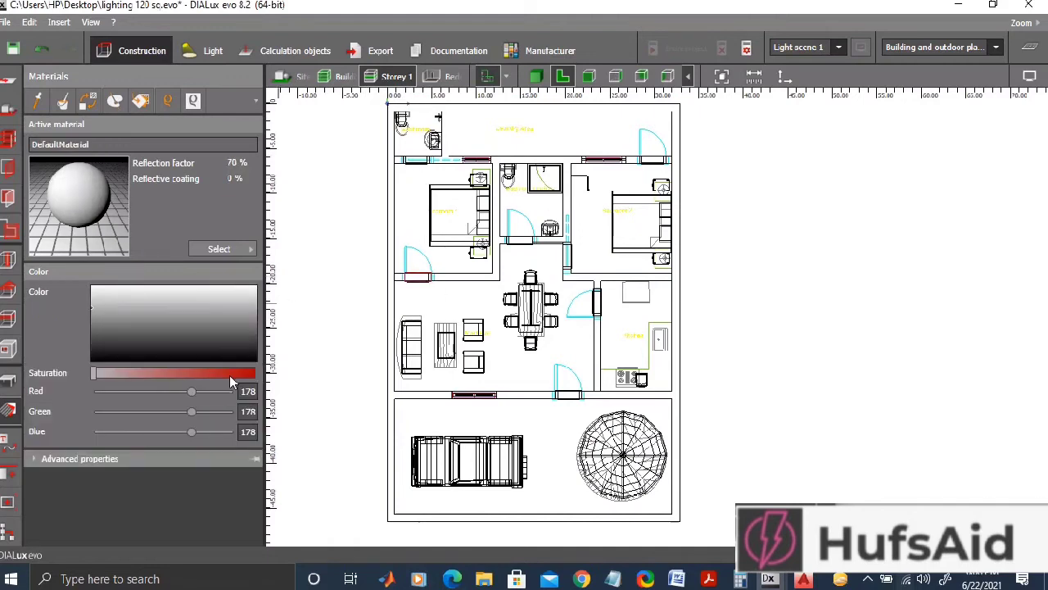
{"action": "left_click", "coordinate": [233, 255]}
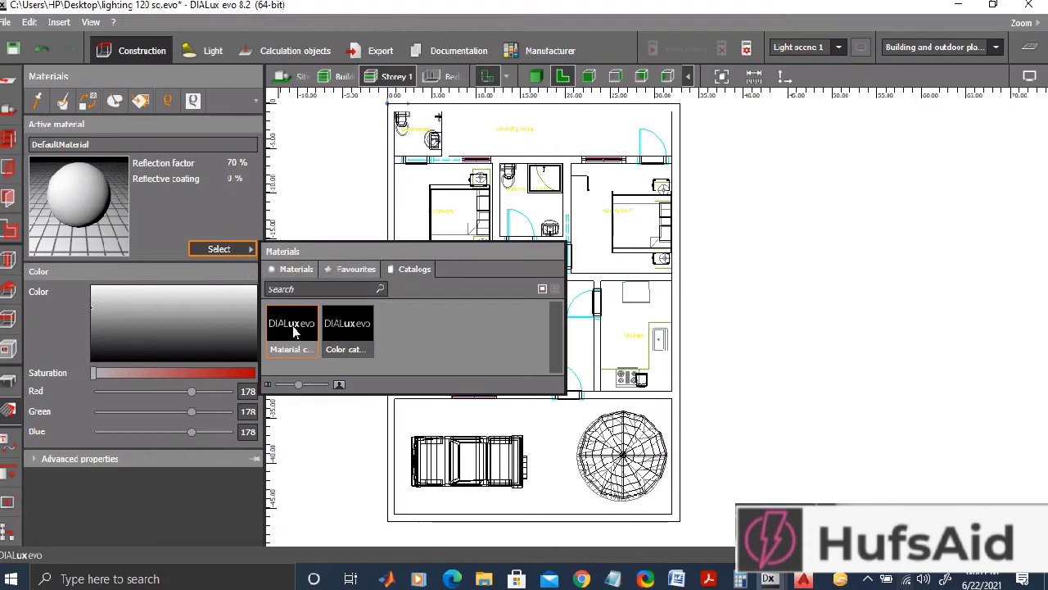
{"action": "left_click", "coordinate": [293, 330]}
{"action": "mouse_move", "coordinate": [768, 579]}
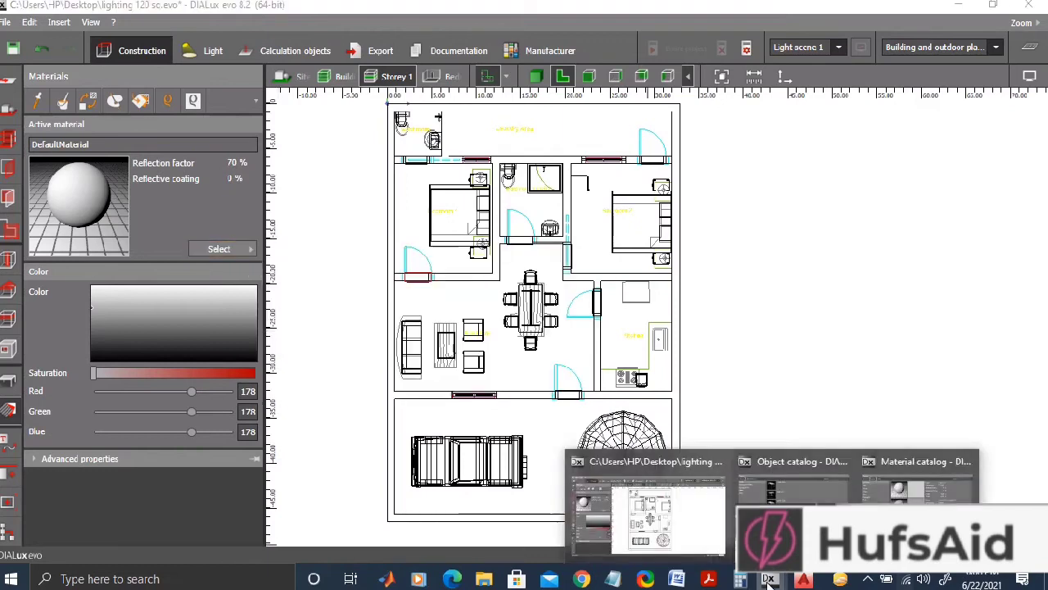
{"action": "left_click", "coordinate": [918, 491]}
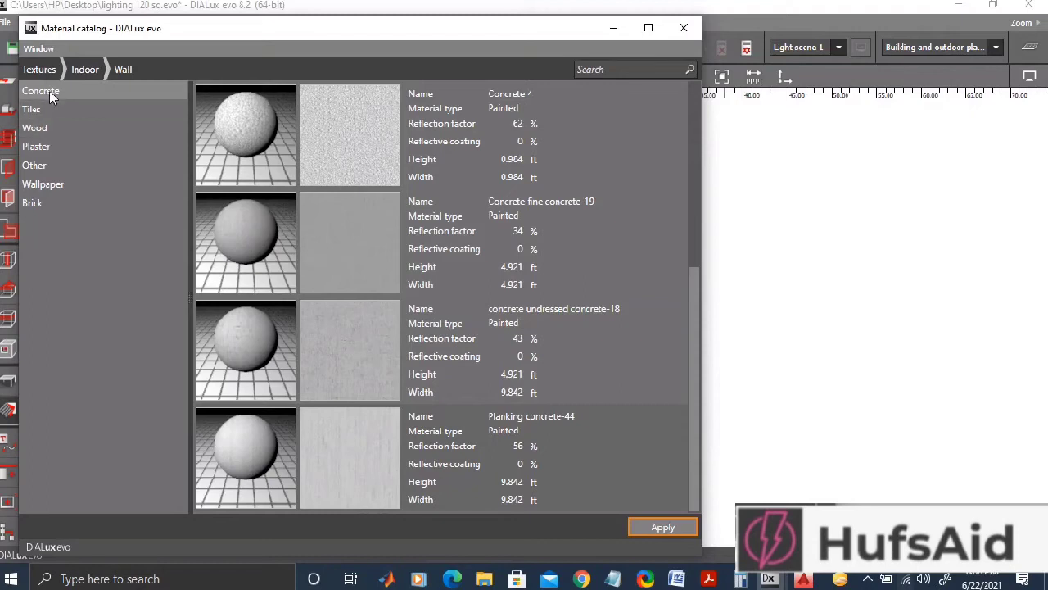
Step: Pick 'Door, wood, maple' from Textures > Indoor > Doors and apply it
{"action": "left_click", "coordinate": [40, 72]}
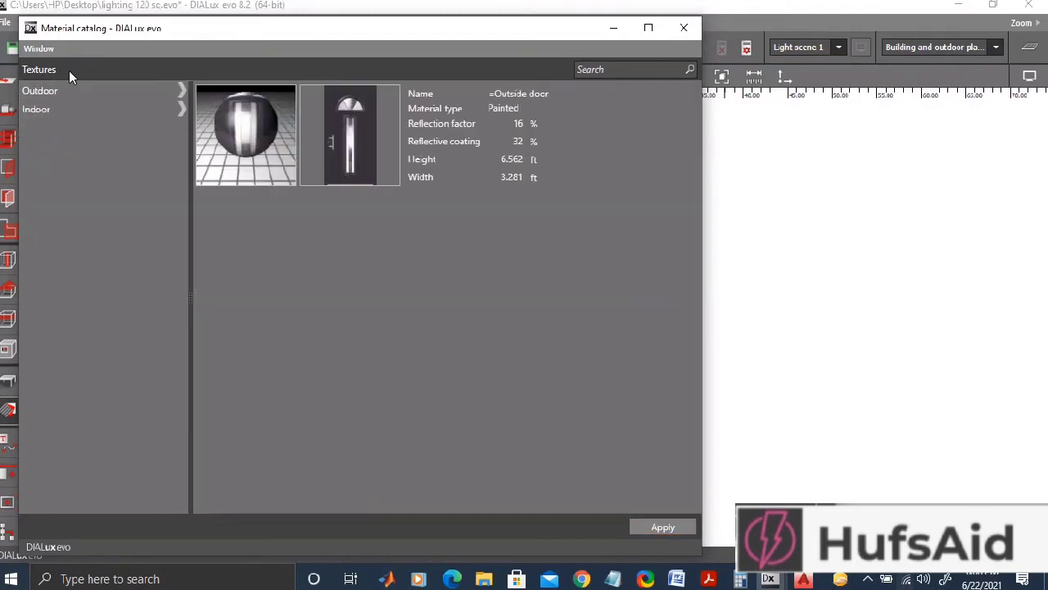
{"action": "left_click", "coordinate": [58, 110]}
{"action": "left_click", "coordinate": [182, 110]}
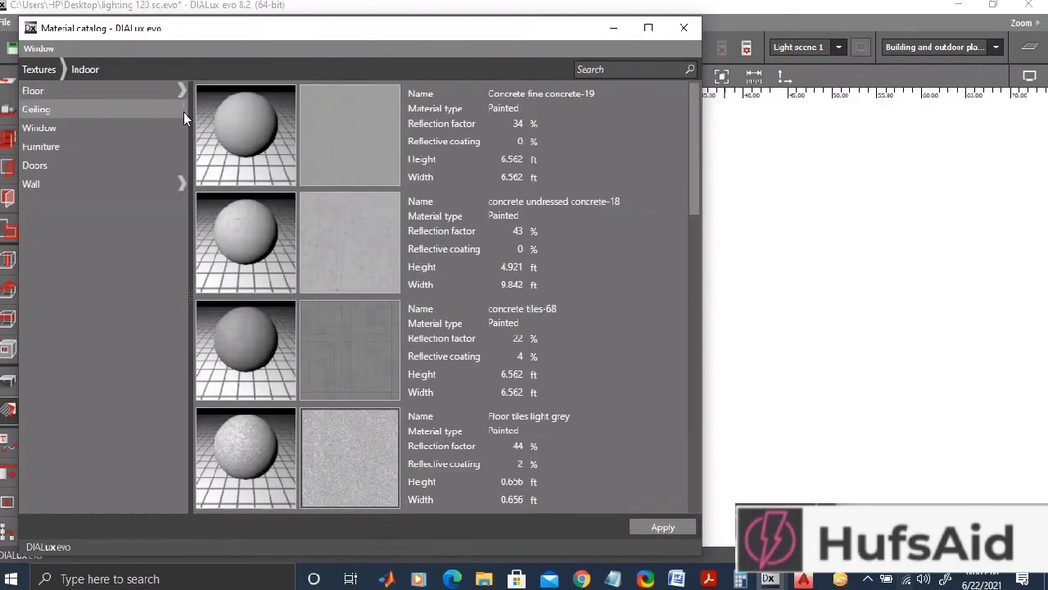
{"action": "left_click", "coordinate": [134, 163]}
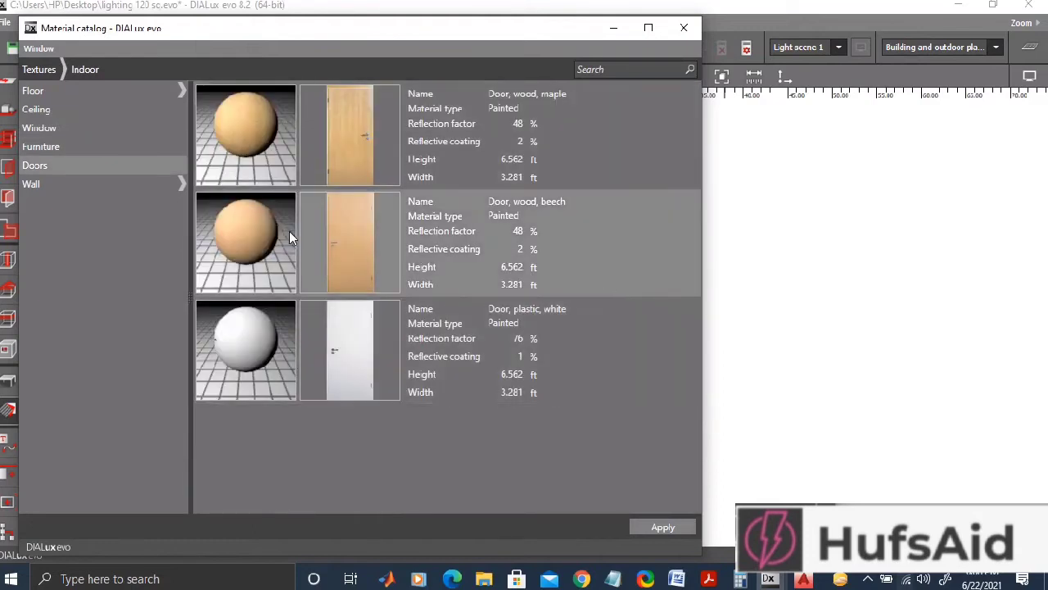
{"action": "left_click", "coordinate": [352, 136]}
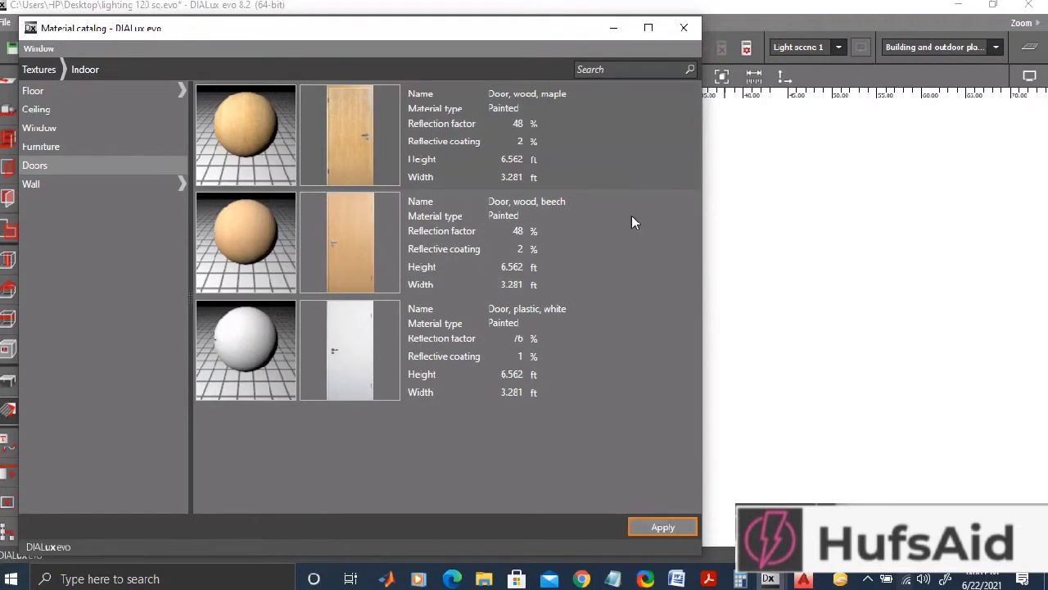
{"action": "left_click", "coordinate": [615, 29]}
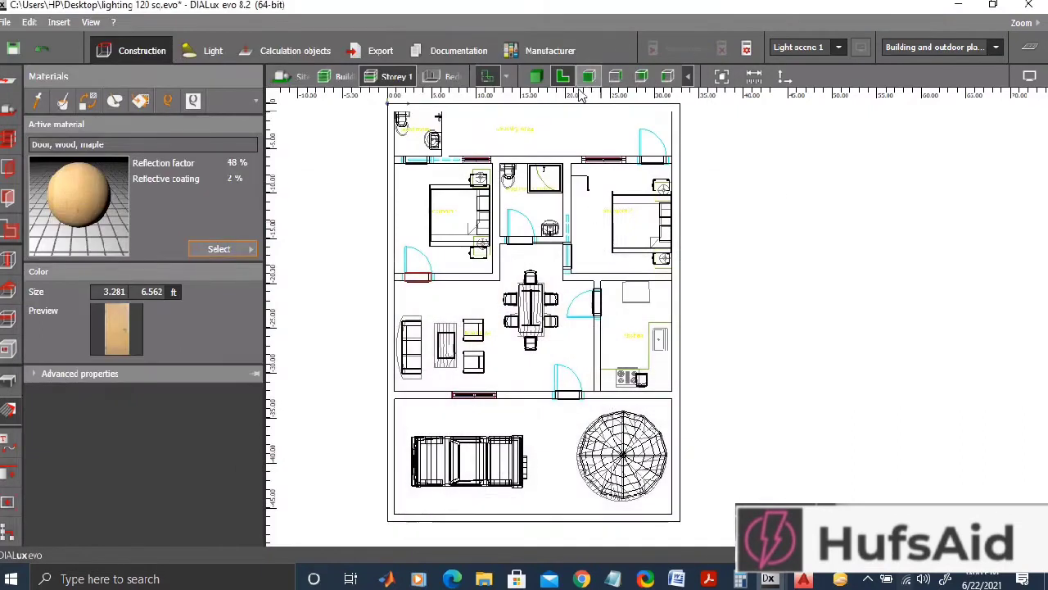
{"action": "left_click", "coordinate": [536, 76]}
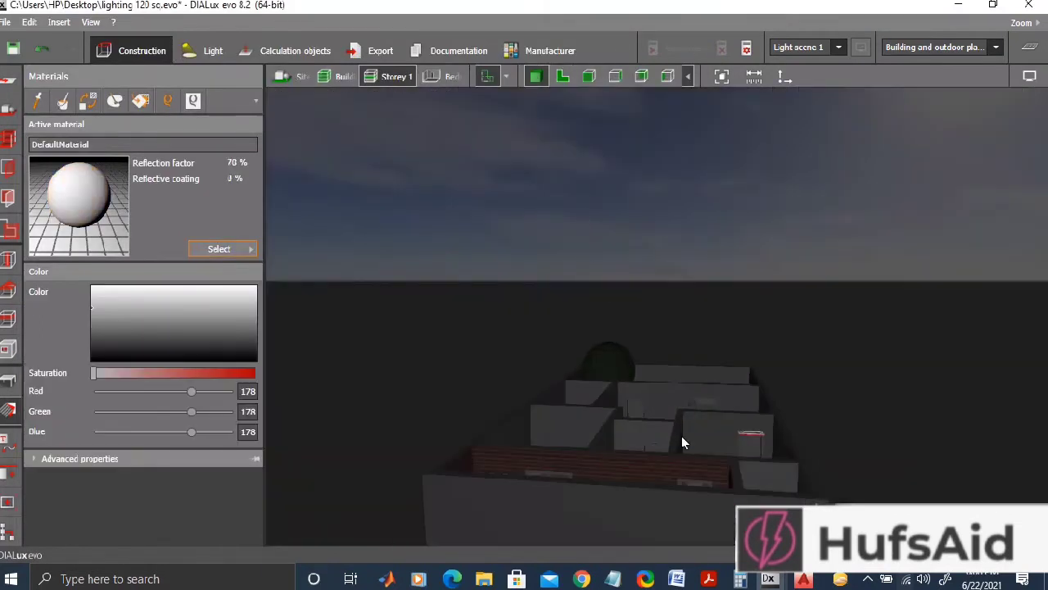
Step: Paint the bathroom, tiled bathroom and upper doors with the maple wood texture
{"action": "scroll", "coordinate": [653, 425], "scroll_direction": "up", "scroll_amount": 2}
{"action": "scroll", "coordinate": [737, 369], "scroll_direction": "up", "scroll_amount": 3}
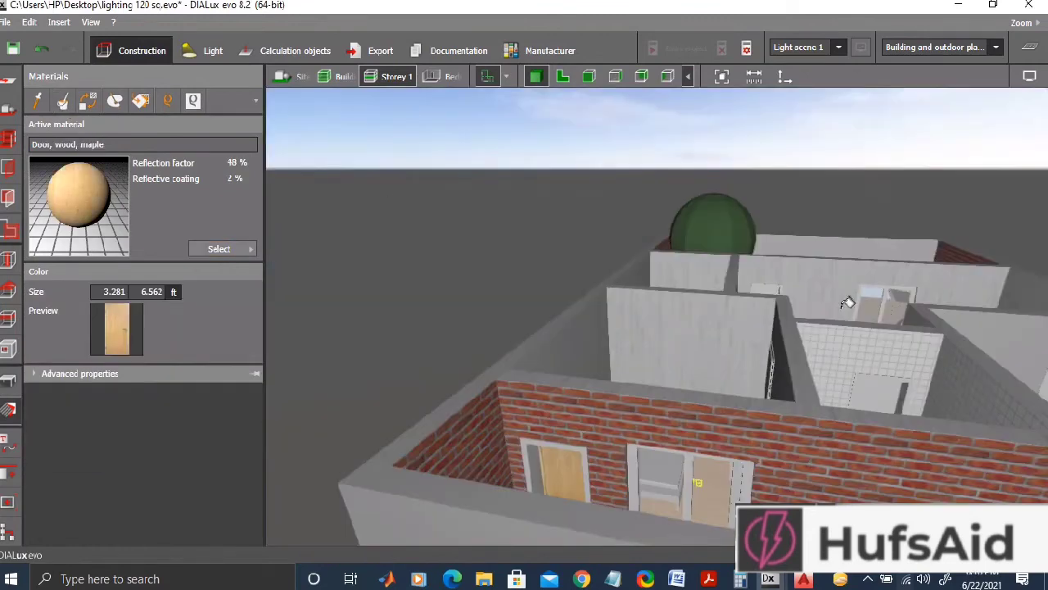
{"action": "left_click", "coordinate": [889, 387]}
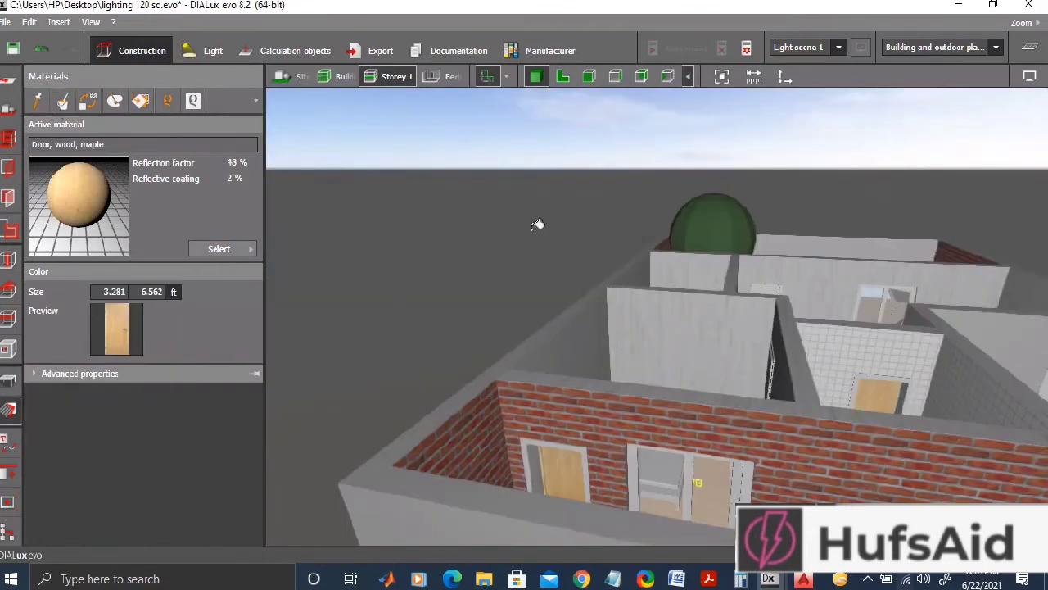
{"action": "mouse_move", "coordinate": [538, 227]}
{"action": "left_mouse_down"}
{"action": "mouse_move", "coordinate": [789, 484]}
{"action": "mouse_move", "coordinate": [640, 422]}
{"action": "mouse_move", "coordinate": [648, 448]}
{"action": "mouse_move", "coordinate": [575, 418]}
{"action": "left_mouse_up"}
{"action": "left_click_drag", "start_coordinate": [800, 490], "coordinate": [688, 466]}
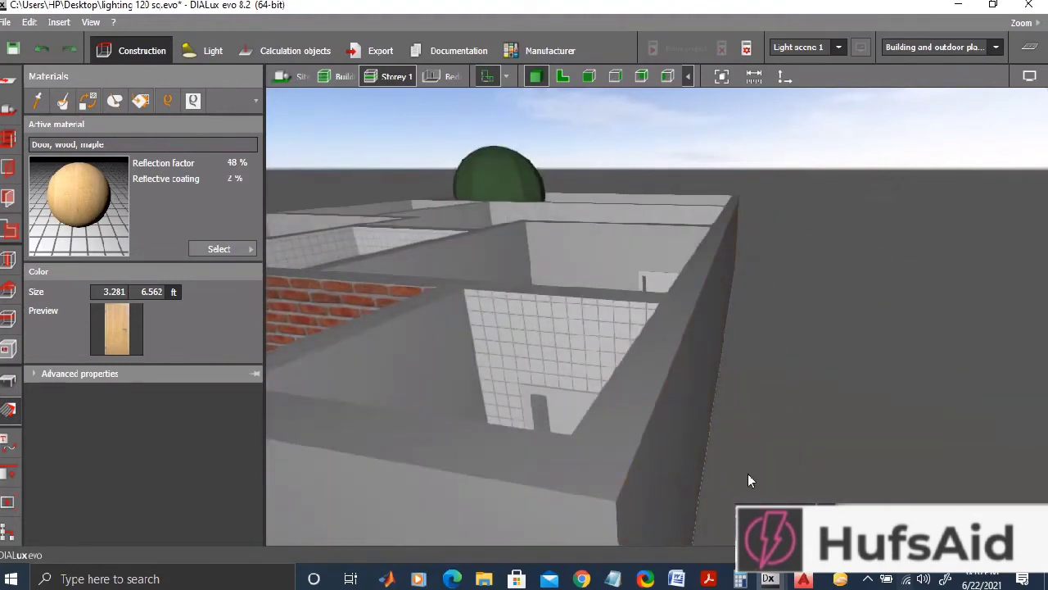
{"action": "mouse_move", "coordinate": [749, 478]}
{"action": "left_mouse_down"}
{"action": "mouse_move", "coordinate": [702, 536]}
{"action": "mouse_move", "coordinate": [718, 382]}
{"action": "mouse_move", "coordinate": [701, 379]}
{"action": "mouse_move", "coordinate": [682, 458]}
{"action": "mouse_move", "coordinate": [721, 442]}
{"action": "left_mouse_up"}
{"action": "left_click", "coordinate": [718, 382]}
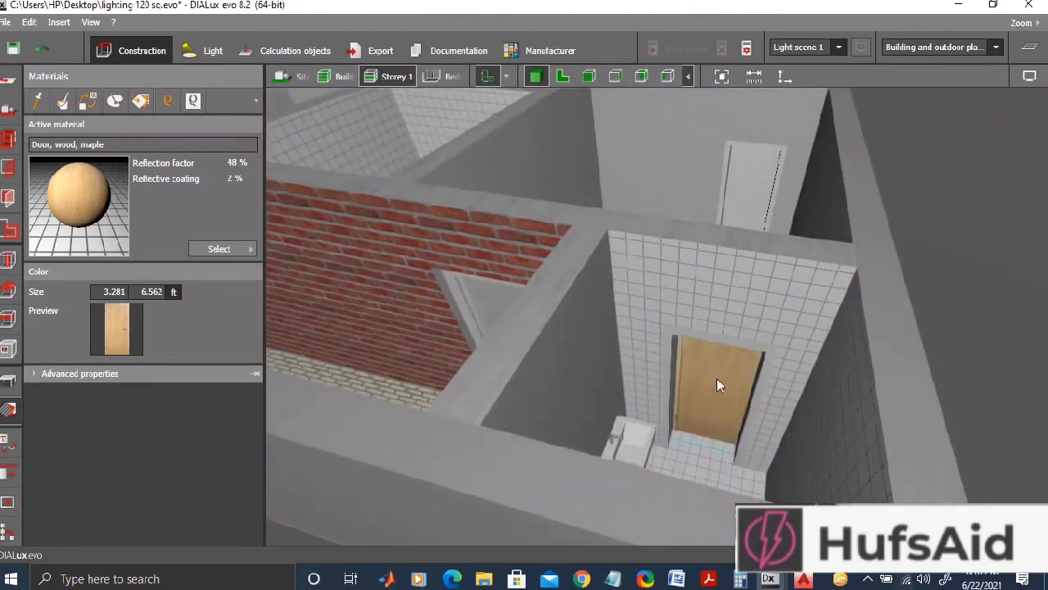
{"action": "left_click", "coordinate": [754, 172]}
Step: Save the project, then paint the back-wall door with maple wood
{"action": "mouse_move", "coordinate": [661, 199]}
{"action": "left_mouse_down"}
{"action": "mouse_move", "coordinate": [533, 330]}
{"action": "mouse_move", "coordinate": [675, 365]}
{"action": "mouse_move", "coordinate": [674, 422]}
{"action": "mouse_move", "coordinate": [624, 436]}
{"action": "left_mouse_up"}
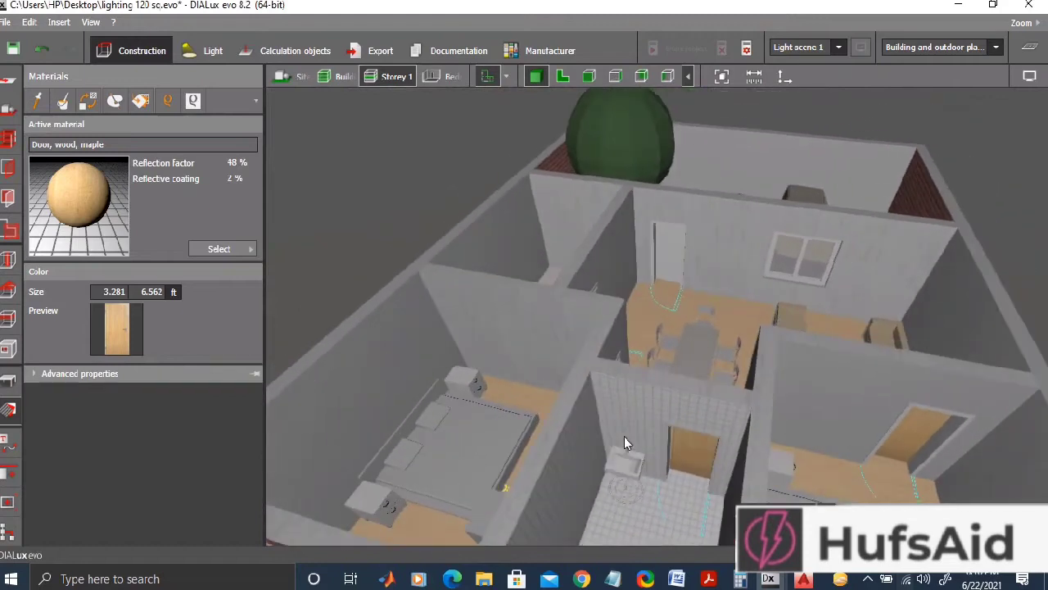
{"action": "mouse_move", "coordinate": [672, 239]}
{"action": "left_mouse_down"}
{"action": "mouse_move", "coordinate": [599, 309]}
{"action": "mouse_move", "coordinate": [489, 319]}
{"action": "mouse_move", "coordinate": [365, 351]}
{"action": "mouse_move", "coordinate": [571, 409]}
{"action": "mouse_move", "coordinate": [473, 428]}
{"action": "mouse_move", "coordinate": [413, 401]}
{"action": "mouse_move", "coordinate": [843, 426]}
{"action": "left_mouse_up"}
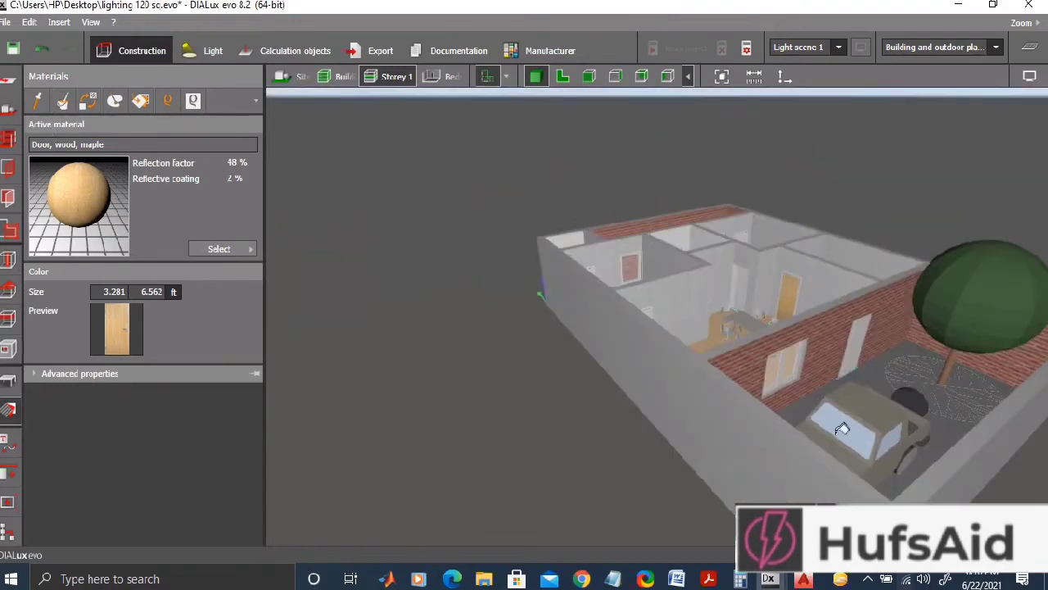
{"action": "left_click", "coordinate": [490, 313]}
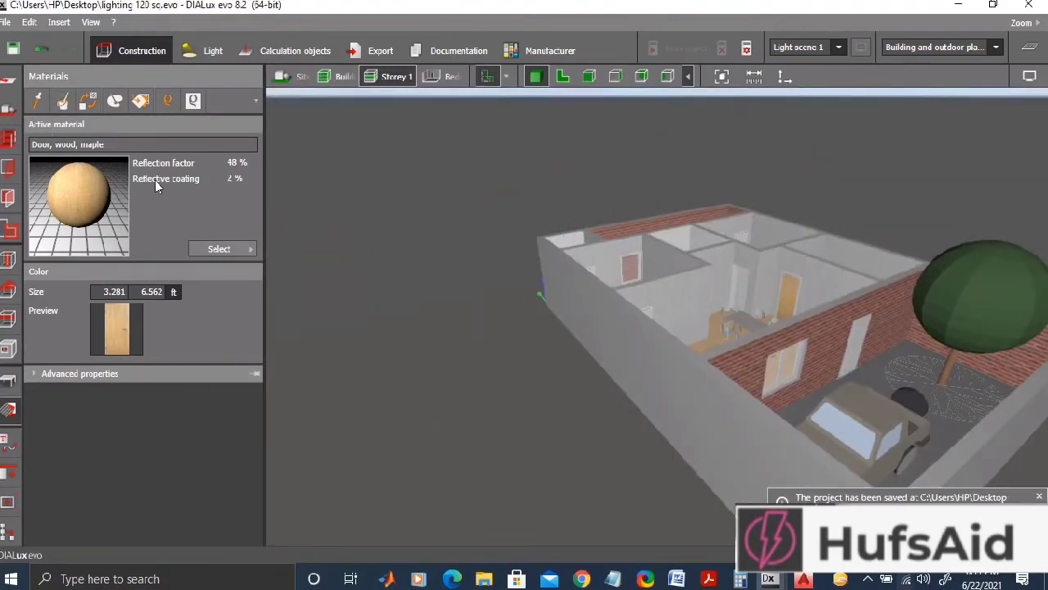
{"action": "mouse_move", "coordinate": [864, 338]}
{"action": "left_mouse_down"}
{"action": "mouse_move", "coordinate": [810, 422]}
{"action": "mouse_move", "coordinate": [406, 352]}
{"action": "left_mouse_up"}
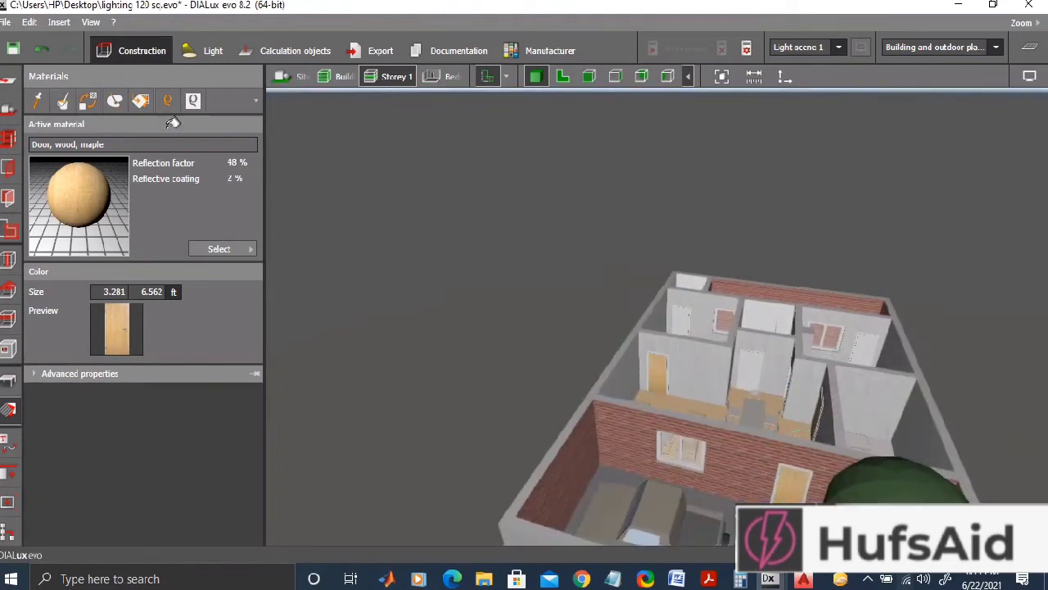
{"action": "left_click", "coordinate": [693, 317]}
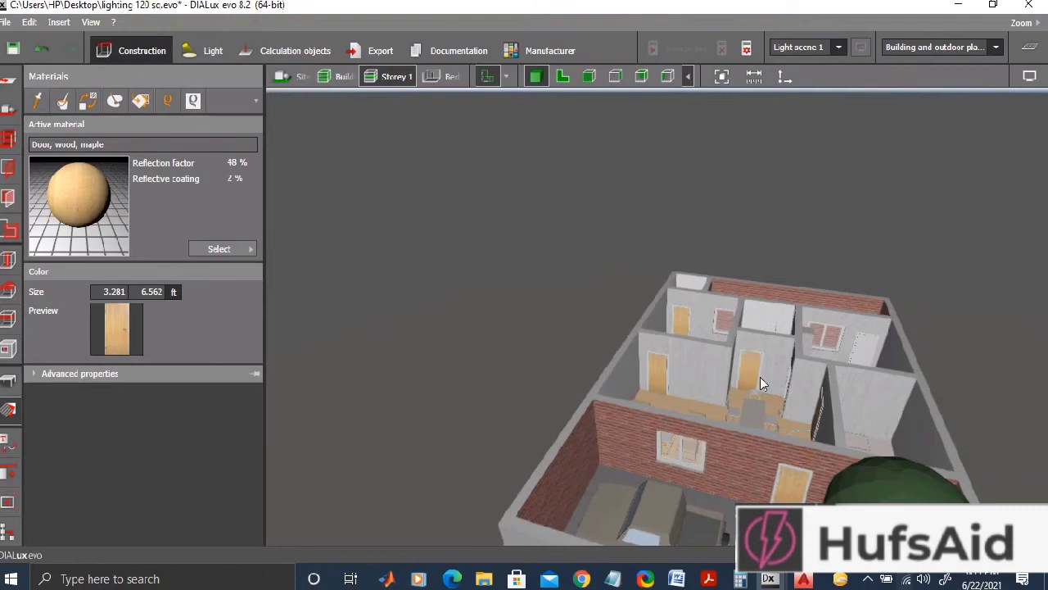
Step: Orbit the model to inspect the maple doors from every side
{"action": "left_click_drag", "start_coordinate": [760, 383], "coordinate": [822, 423]}
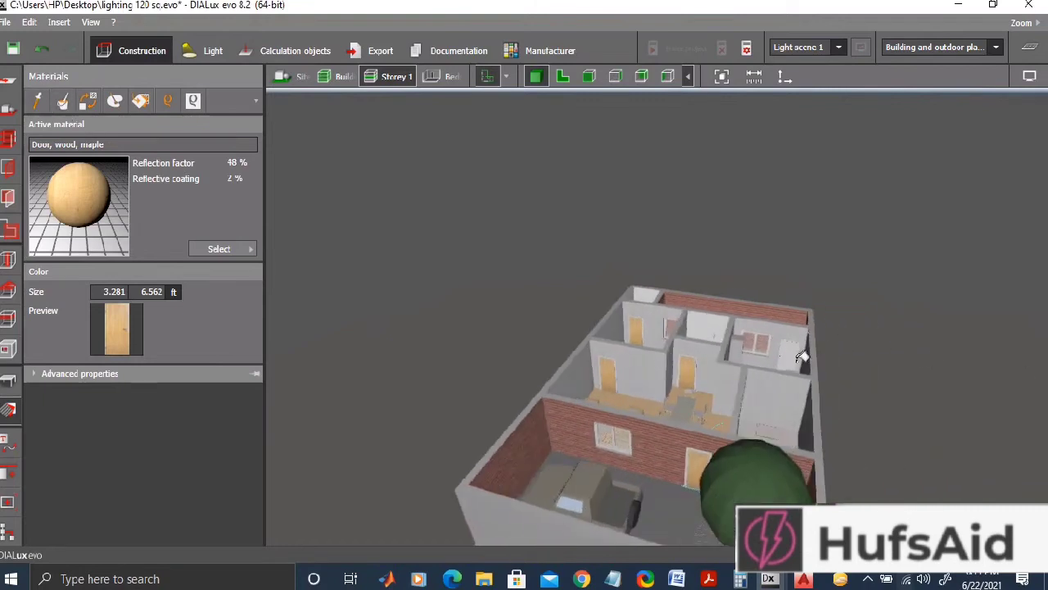
{"action": "mouse_move", "coordinate": [795, 375]}
{"action": "left_mouse_down"}
{"action": "mouse_move", "coordinate": [788, 443]}
{"action": "mouse_move", "coordinate": [556, 363]}
{"action": "left_mouse_up"}
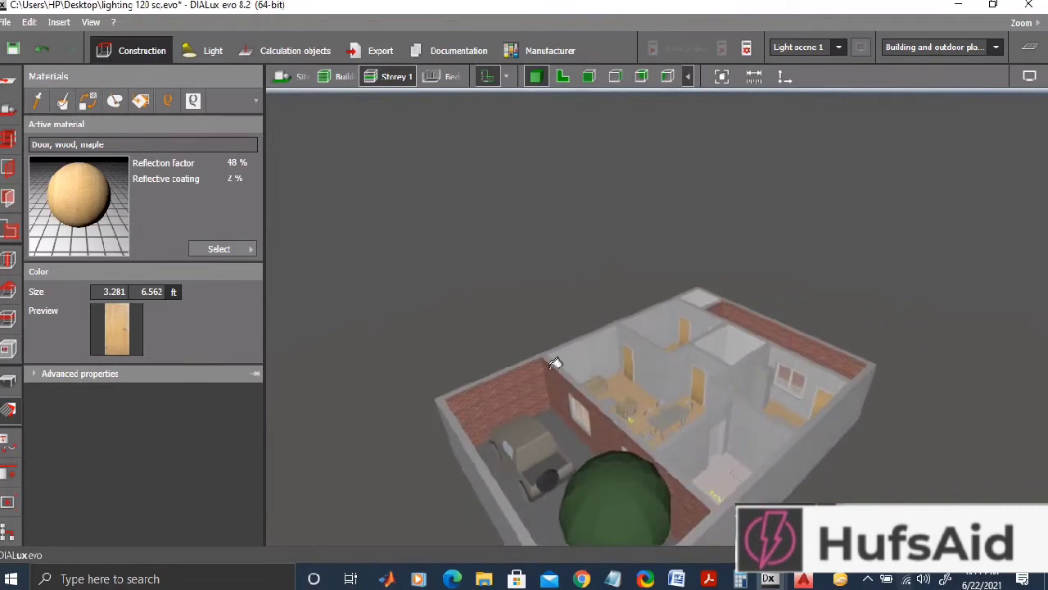
{"action": "mouse_move", "coordinate": [720, 440]}
{"action": "left_mouse_down"}
{"action": "mouse_move", "coordinate": [776, 464]}
{"action": "mouse_move", "coordinate": [601, 469]}
{"action": "mouse_move", "coordinate": [603, 481]}
{"action": "mouse_move", "coordinate": [714, 508]}
{"action": "mouse_move", "coordinate": [907, 468]}
{"action": "left_mouse_up"}
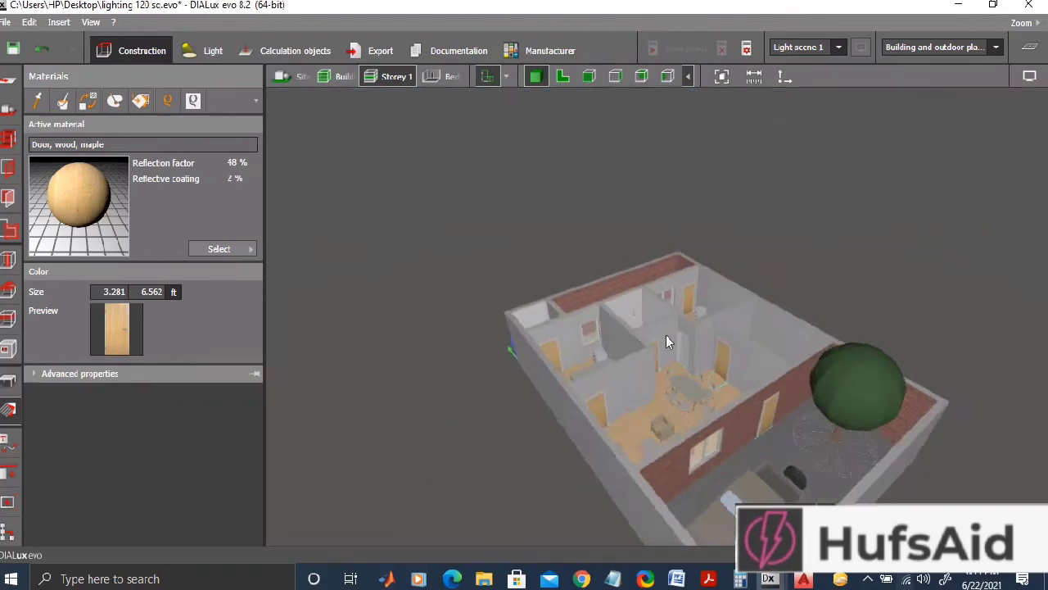
{"action": "scroll", "coordinate": [666, 335], "scroll_direction": "up", "scroll_amount": 5}
{"action": "scroll", "coordinate": [705, 337], "scroll_direction": "down", "scroll_amount": 5}
{"action": "mouse_move", "coordinate": [757, 363]}
{"action": "left_mouse_down"}
{"action": "mouse_move", "coordinate": [851, 449]}
{"action": "mouse_move", "coordinate": [727, 460]}
{"action": "mouse_move", "coordinate": [684, 450]}
{"action": "left_mouse_up"}
{"action": "scroll", "coordinate": [727, 461], "scroll_direction": "up", "scroll_amount": 5}
{"action": "scroll", "coordinate": [727, 461], "scroll_direction": "down", "scroll_amount": 5}
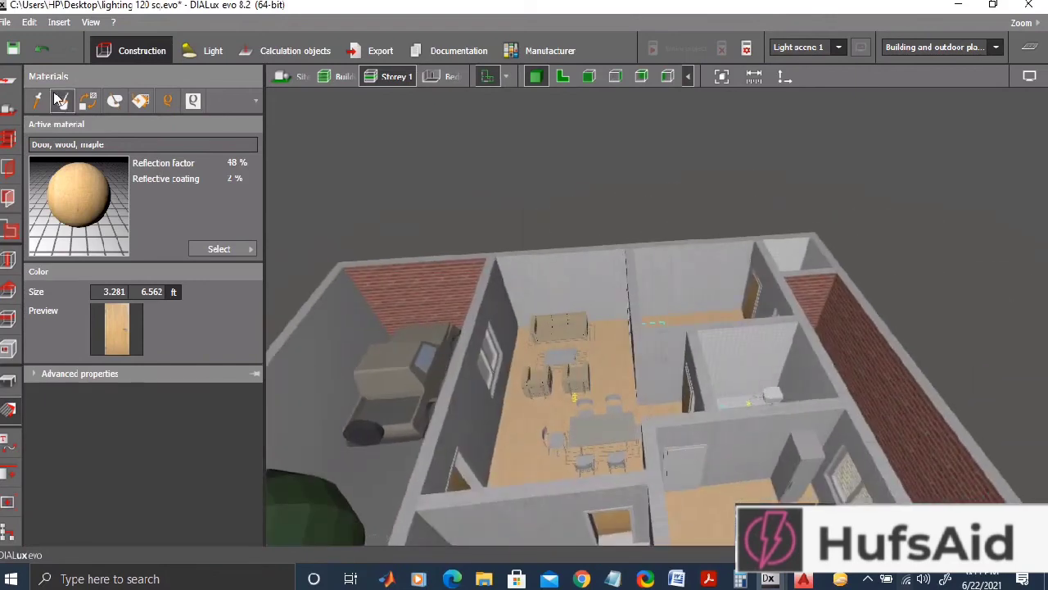
{"action": "scroll", "coordinate": [690, 459], "scroll_direction": "up", "scroll_amount": 5}
{"action": "scroll", "coordinate": [750, 488], "scroll_direction": "down", "scroll_amount": 5}
{"action": "left_click_drag", "start_coordinate": [750, 488], "coordinate": [754, 465]}
{"action": "scroll", "coordinate": [762, 442], "scroll_direction": "up", "scroll_amount": 5}
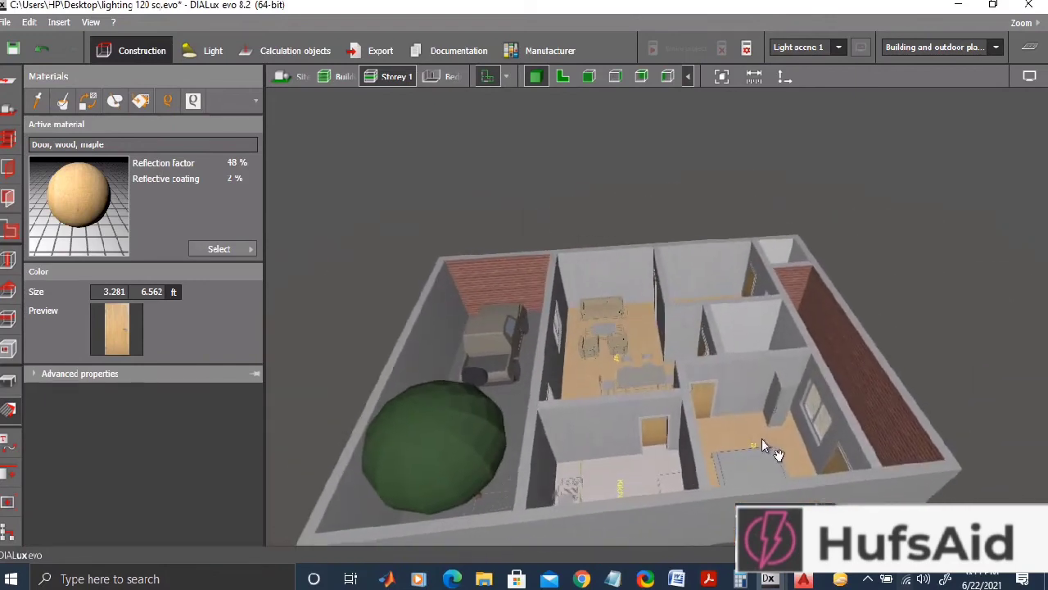
{"action": "left_click", "coordinate": [562, 76]}
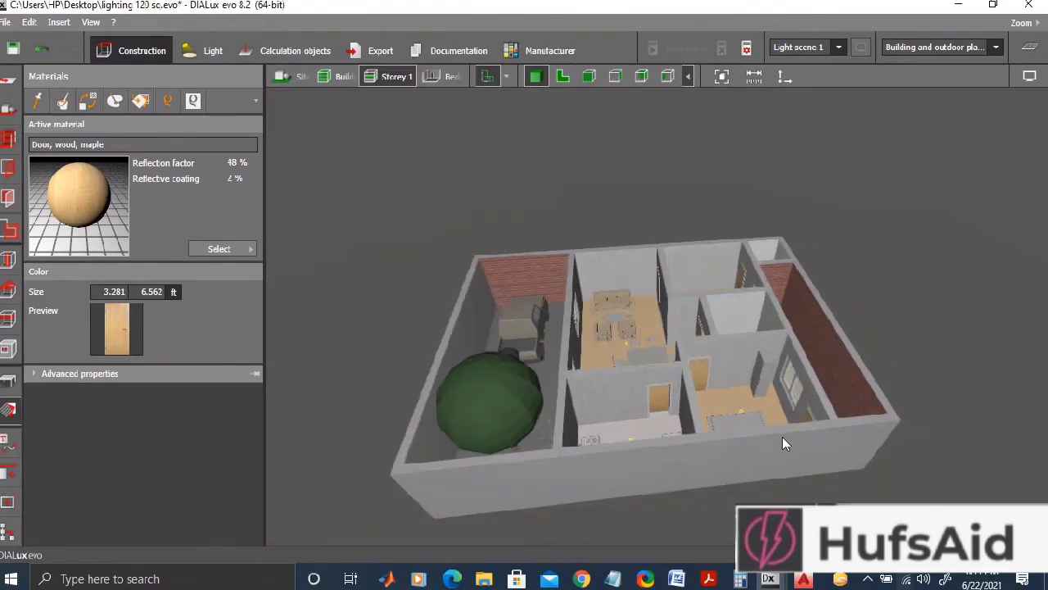
{"action": "mouse_move", "coordinate": [782, 436]}
{"action": "left_mouse_down"}
{"action": "mouse_move", "coordinate": [635, 429]}
{"action": "mouse_move", "coordinate": [683, 433]}
{"action": "mouse_move", "coordinate": [605, 208]}
{"action": "left_mouse_up"}
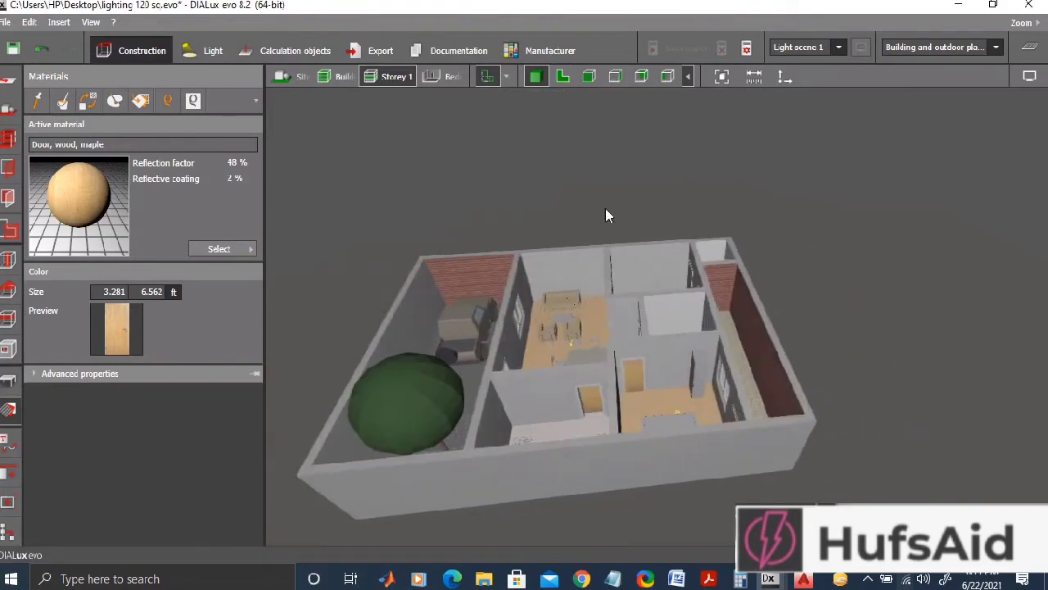
Step: Select the dining table on the 2D plan and open the material catalog for it
{"action": "left_click", "coordinate": [564, 77]}
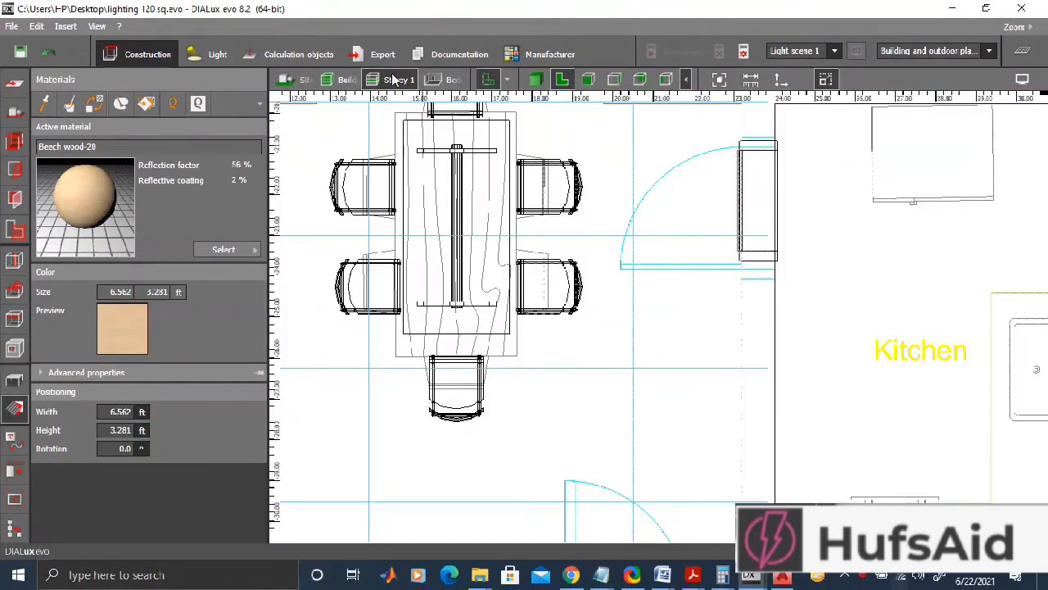
{"action": "left_click", "coordinate": [393, 79]}
{"action": "left_click", "coordinate": [481, 79]}
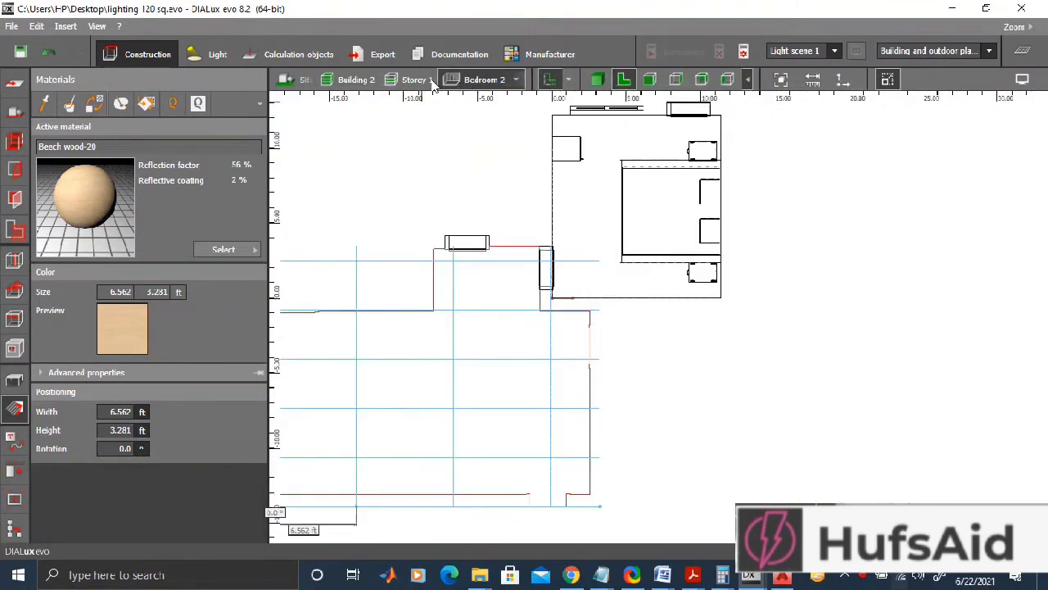
{"action": "left_click", "coordinate": [416, 80]}
{"action": "left_click", "coordinate": [426, 281]}
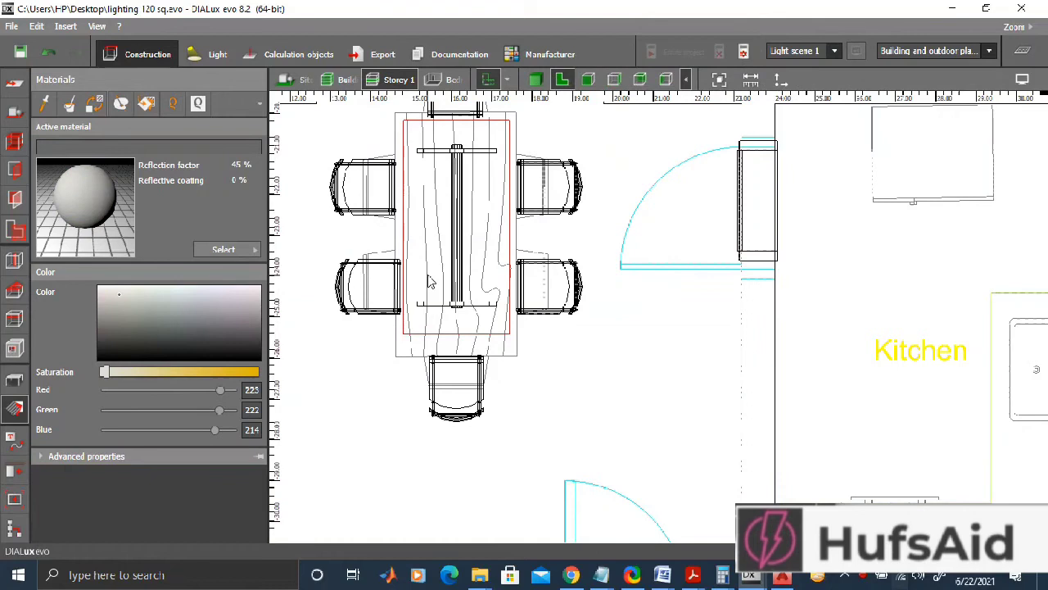
{"action": "left_click", "coordinate": [234, 250]}
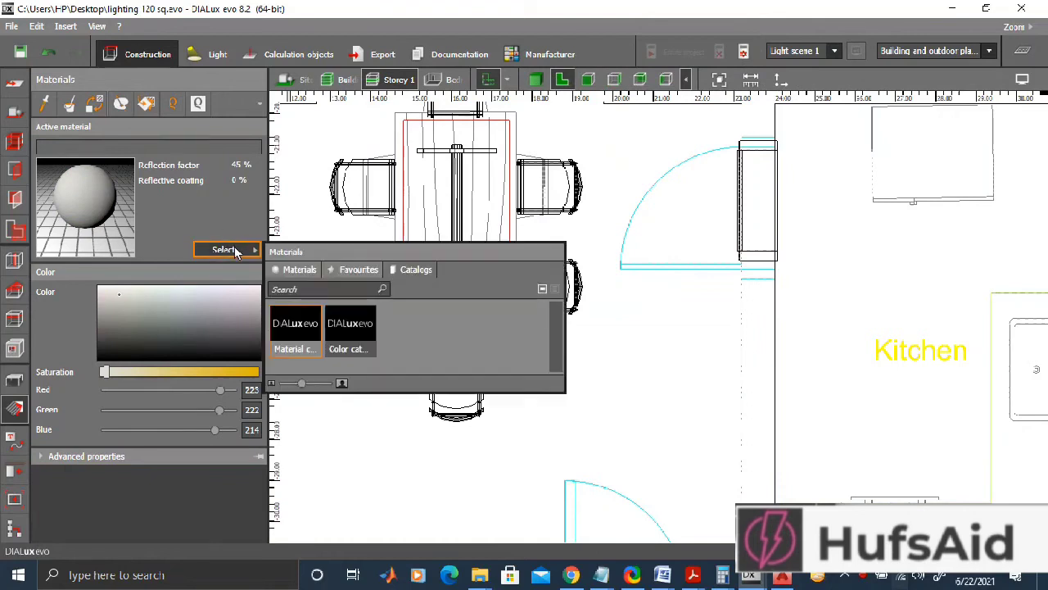
{"action": "left_click", "coordinate": [311, 333]}
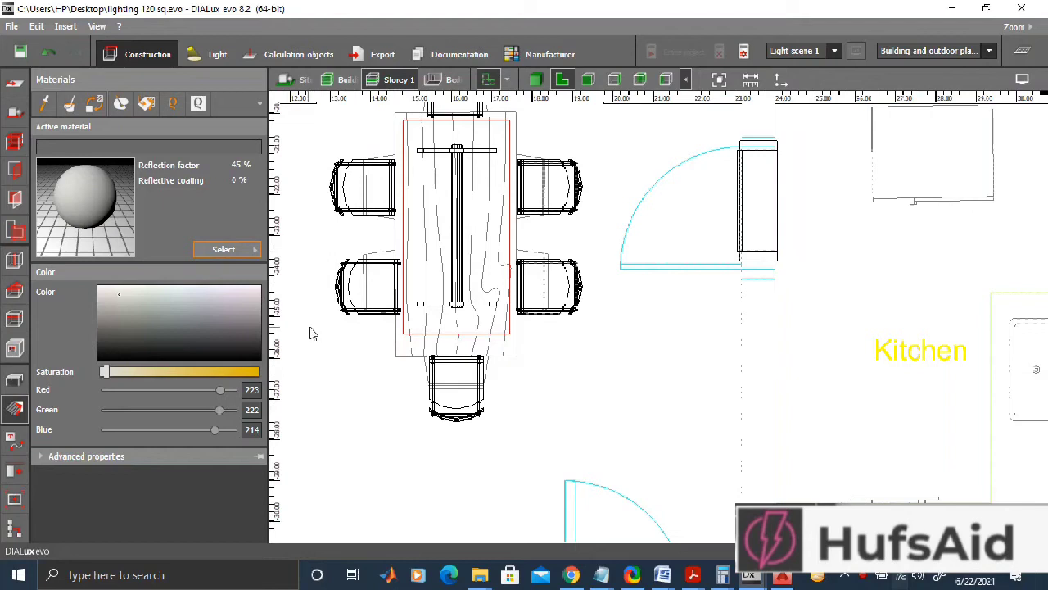
{"action": "scroll", "coordinate": [461, 239], "scroll_direction": "down", "scroll_amount": 3}
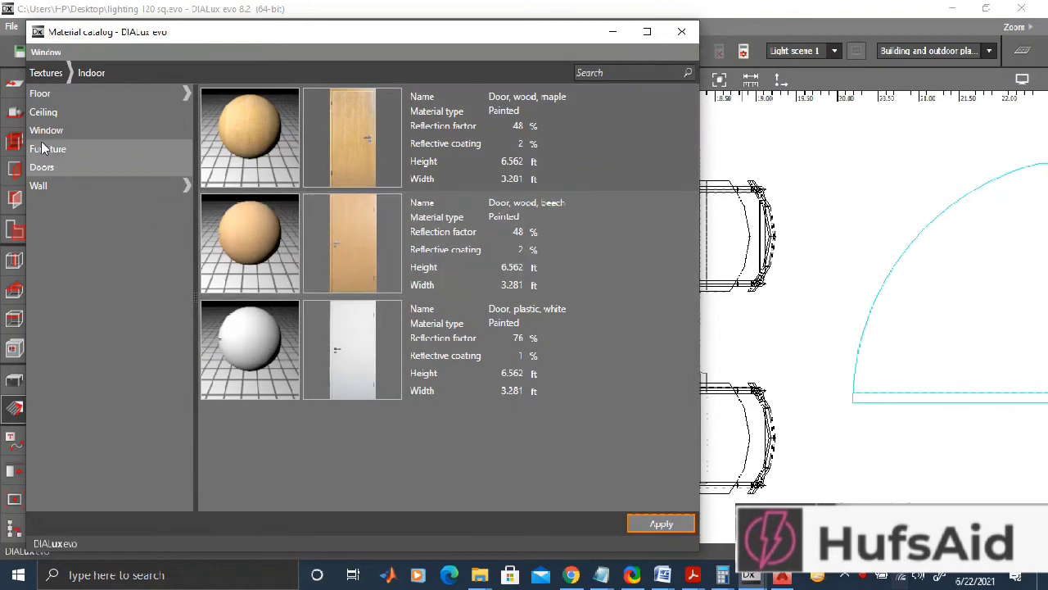
Step: Choose walnut reddish from the Furniture textures and apply it as the active material
{"action": "left_click", "coordinate": [76, 148]}
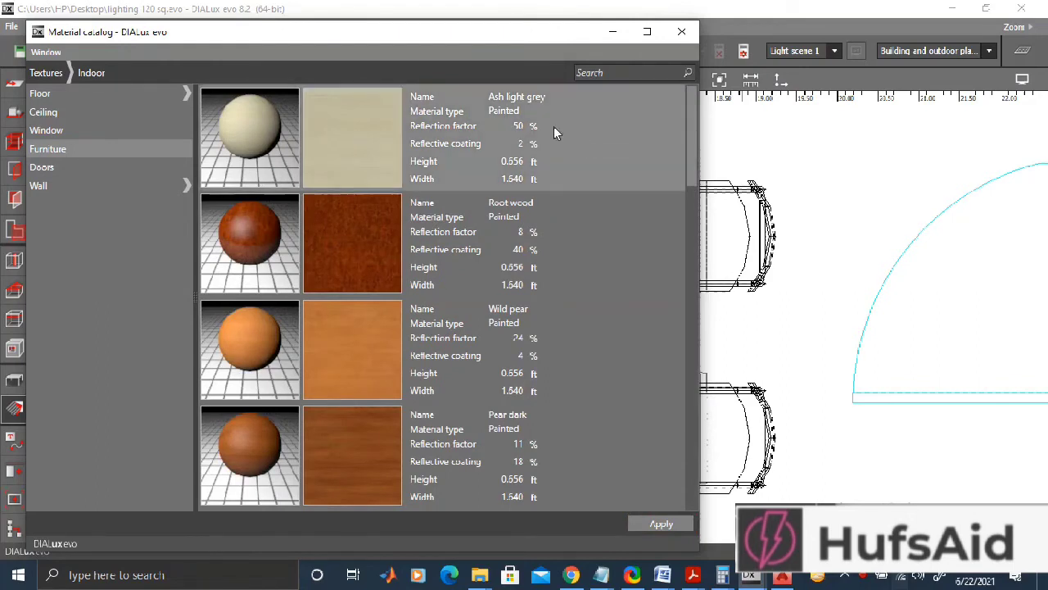
{"action": "left_click_drag", "start_coordinate": [689, 145], "coordinate": [724, 342]}
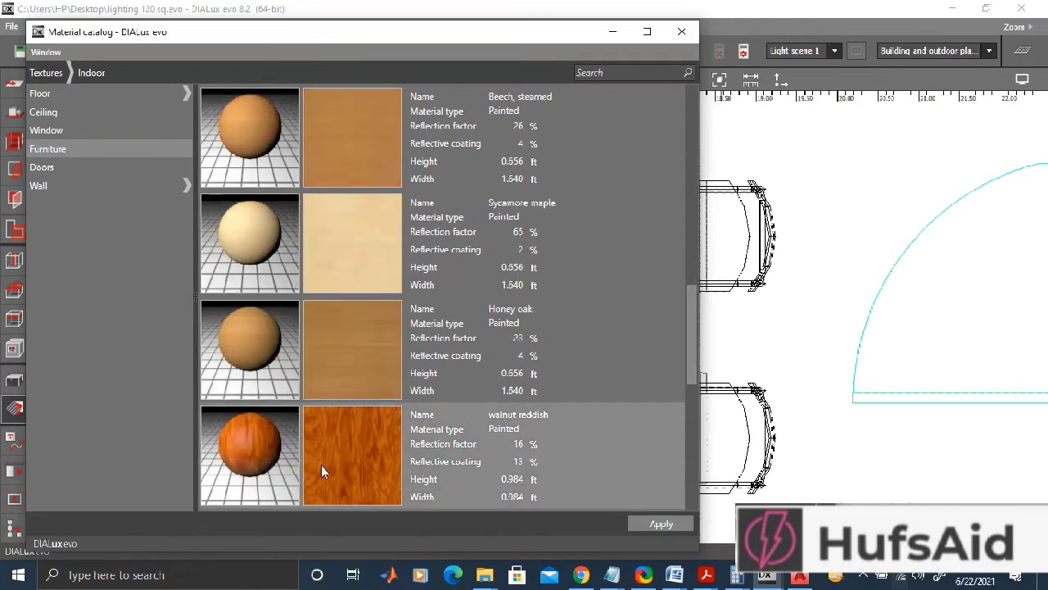
{"action": "left_click", "coordinate": [637, 524]}
{"action": "left_click", "coordinate": [613, 31]}
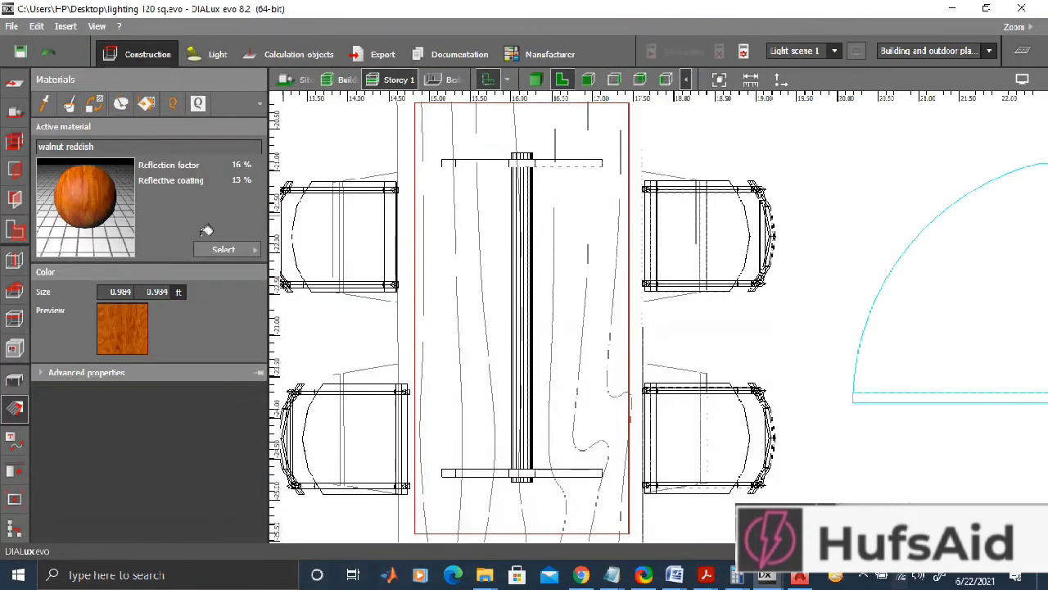
Step: Switch to the 3D view and zoom in on the dining area
{"action": "left_click", "coordinate": [350, 235]}
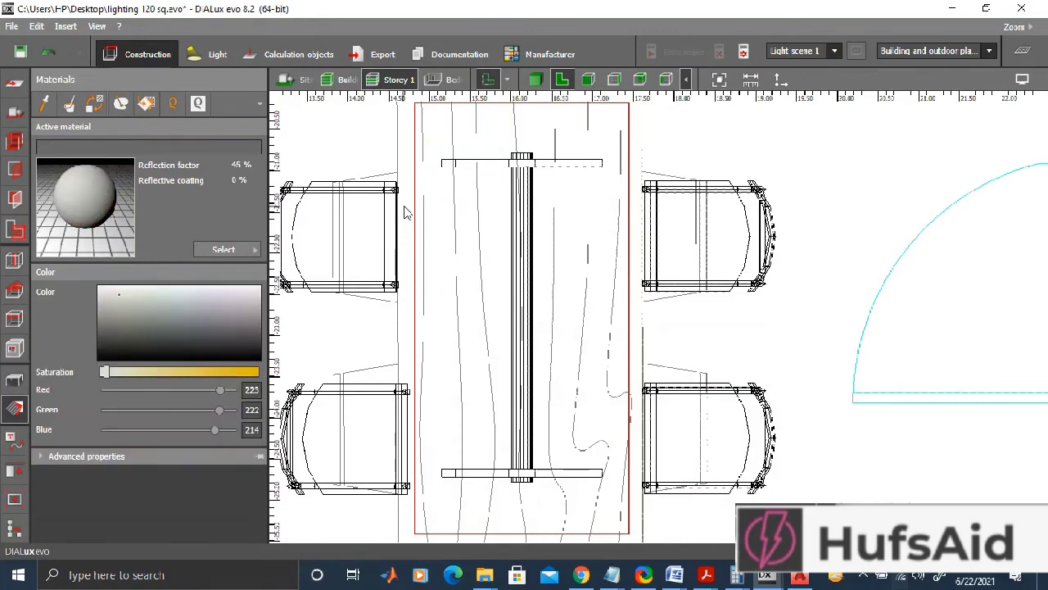
{"action": "left_click", "coordinate": [535, 79]}
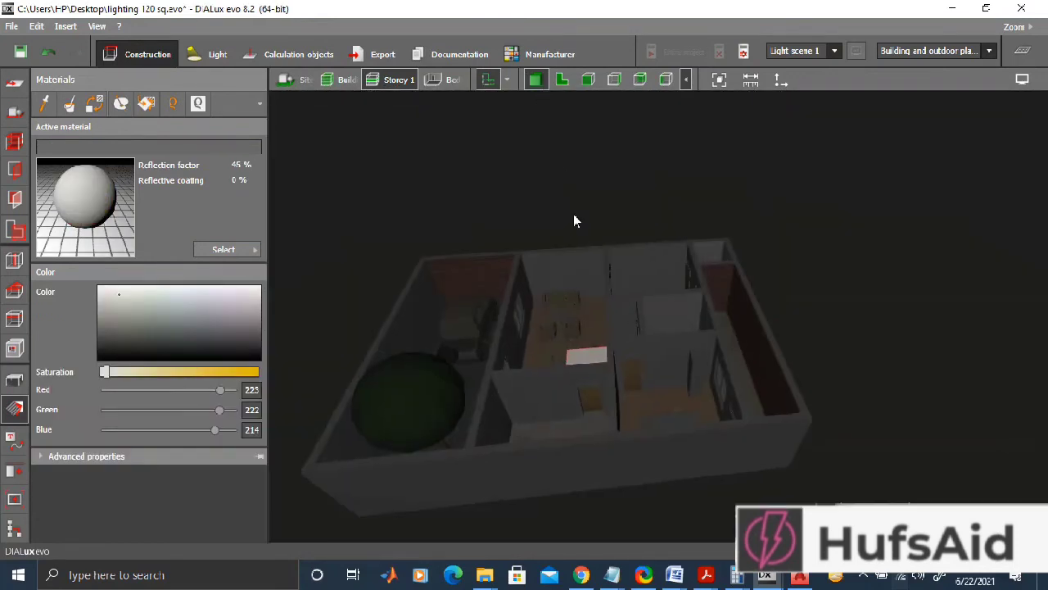
{"action": "mouse_move", "coordinate": [562, 379]}
{"action": "middle_mouse_down"}
{"action": "mouse_move", "coordinate": [637, 382]}
{"action": "mouse_move", "coordinate": [618, 432]}
{"action": "mouse_move", "coordinate": [685, 471]}
{"action": "middle_mouse_up"}
{"action": "mouse_move", "coordinate": [620, 428]}
{"action": "right_mouse_down"}
{"action": "mouse_move", "coordinate": [662, 464]}
{"action": "mouse_move", "coordinate": [709, 467]}
{"action": "mouse_move", "coordinate": [715, 385]}
{"action": "right_mouse_up"}
{"action": "scroll", "coordinate": [709, 329], "scroll_direction": "up", "scroll_amount": 3}
{"action": "scroll", "coordinate": [709, 329], "scroll_direction": "up", "scroll_amount": 3}
{"action": "scroll", "coordinate": [709, 329], "scroll_direction": "up", "scroll_amount": 2}
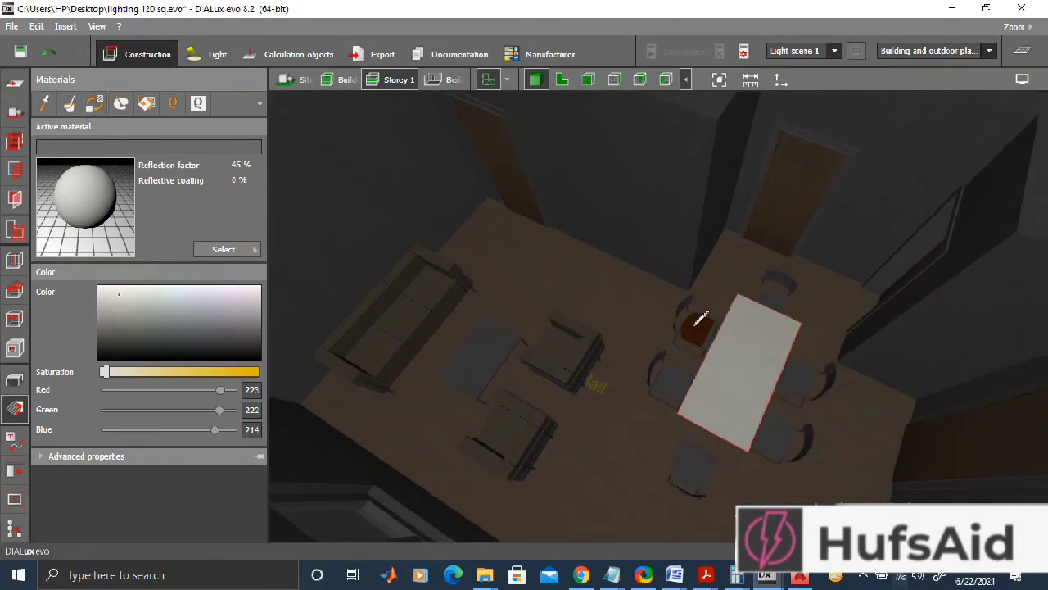
Step: Paint the dining table top and the left chair with walnut reddish
{"action": "left_click", "coordinate": [694, 329]}
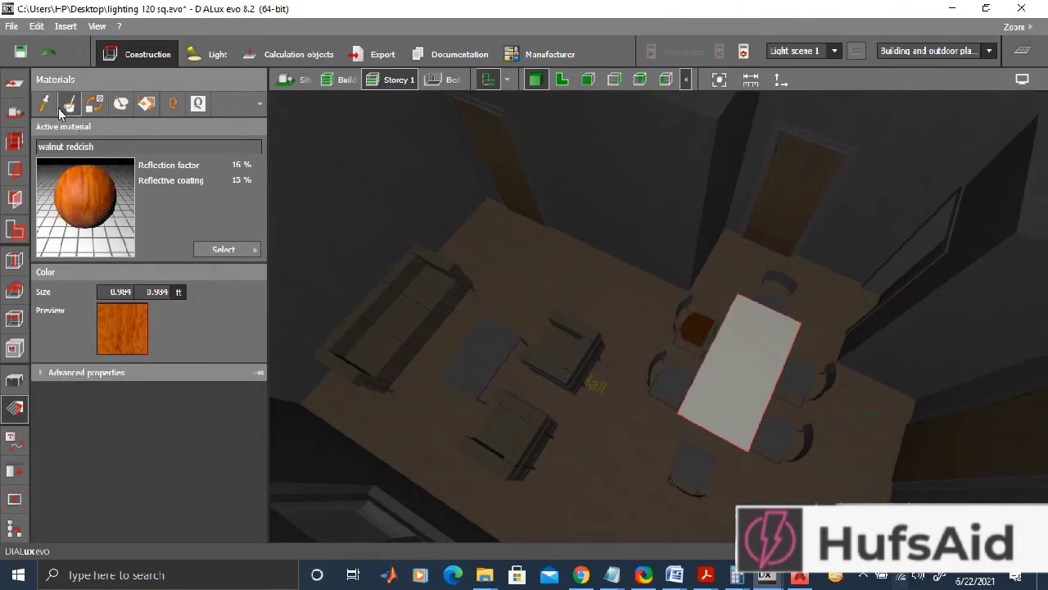
{"action": "left_click", "coordinate": [729, 364]}
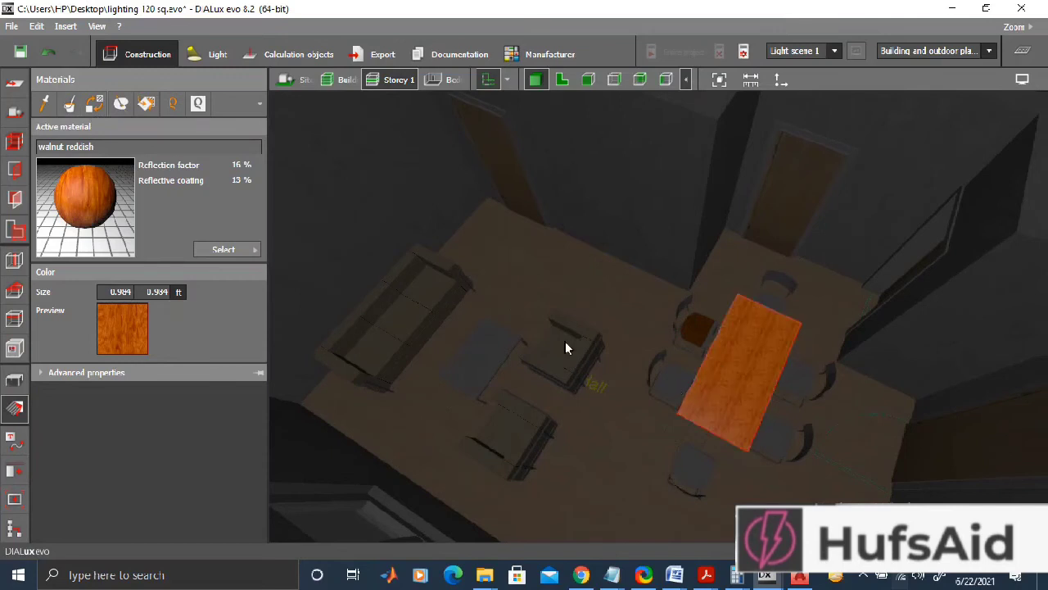
{"action": "left_click", "coordinate": [680, 378]}
{"action": "left_click", "coordinate": [69, 104]}
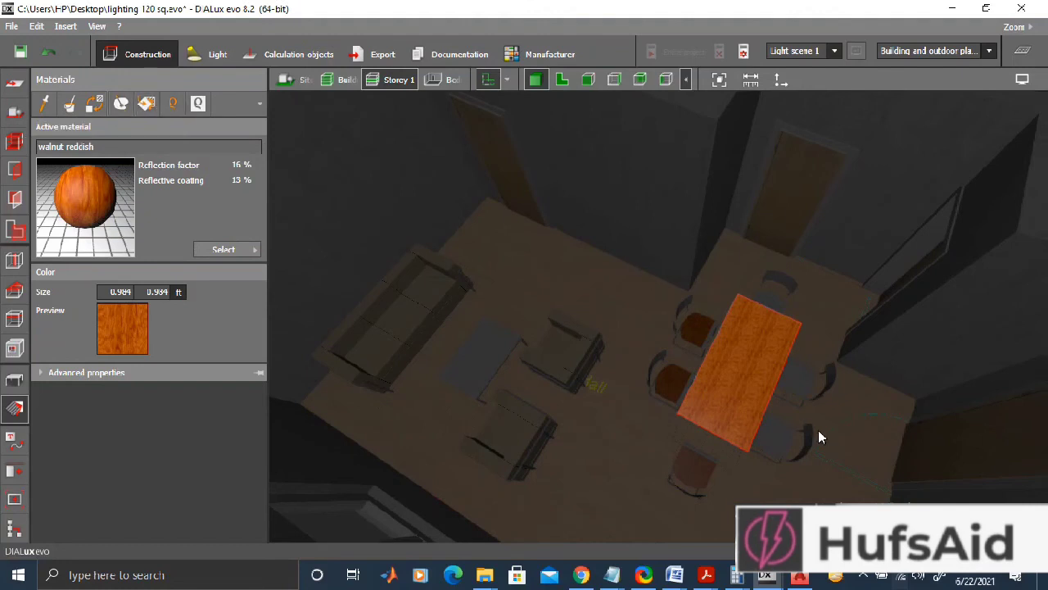
{"action": "left_click", "coordinate": [793, 442]}
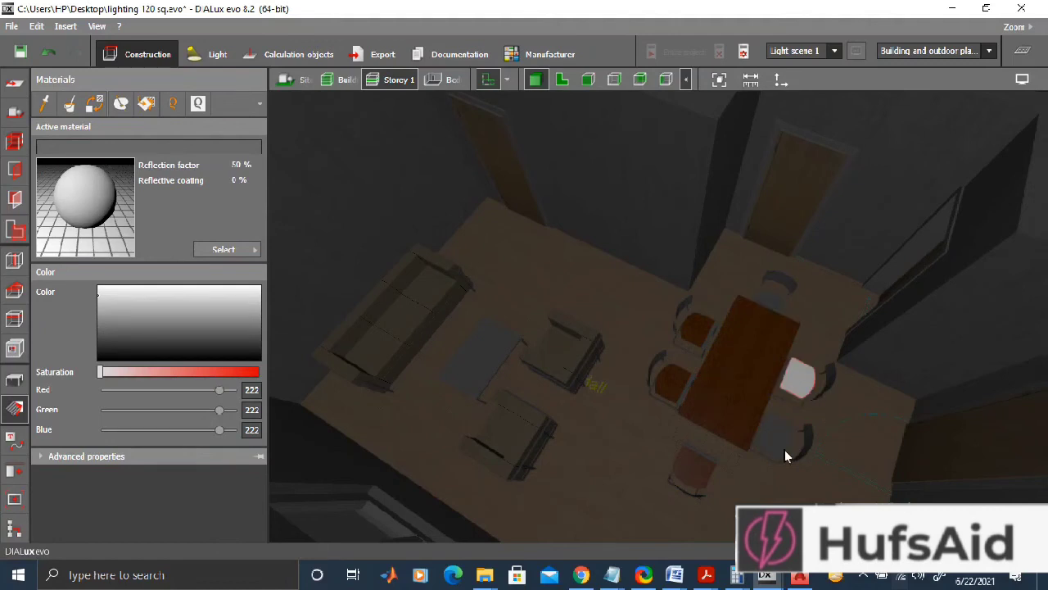
Step: Restore walnut reddish and paint the remaining two dining chairs with it
{"action": "right_click_drag", "start_coordinate": [784, 461], "coordinate": [660, 320]}
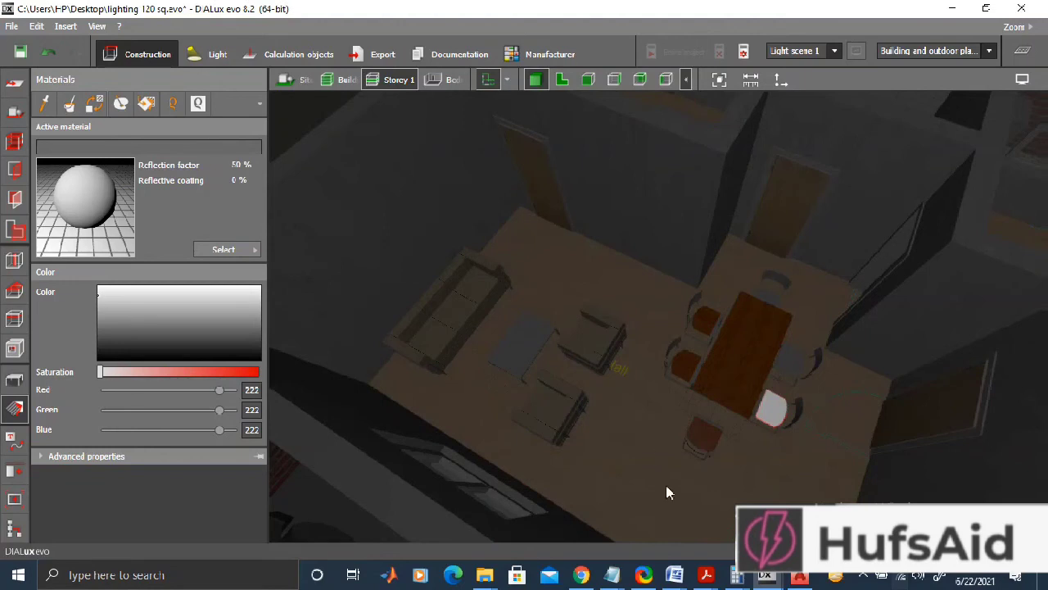
{"action": "key", "text": "Escape"}
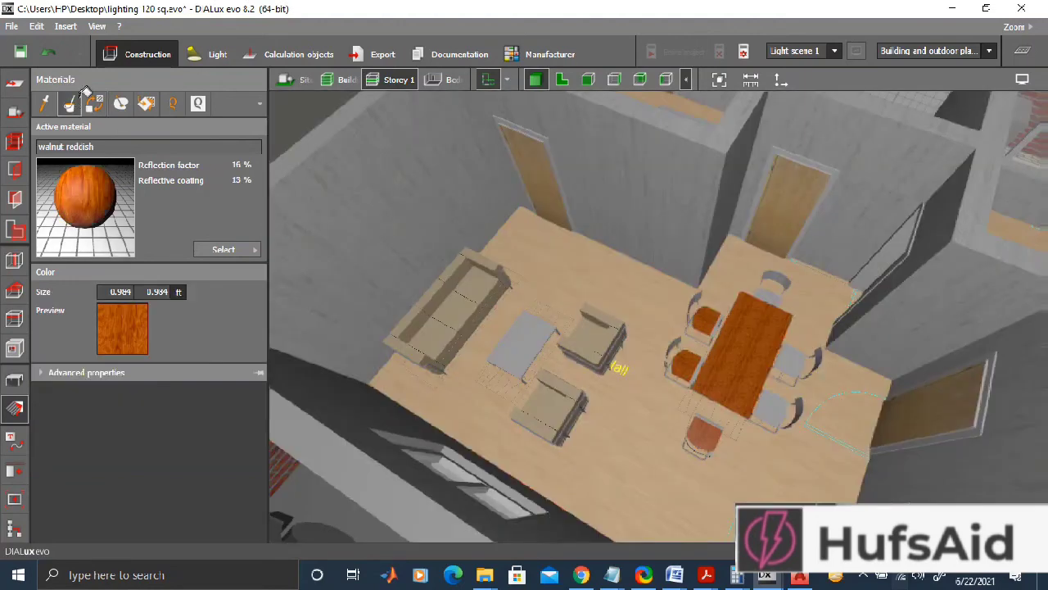
{"action": "left_click", "coordinate": [784, 401]}
{"action": "left_click", "coordinate": [790, 362]}
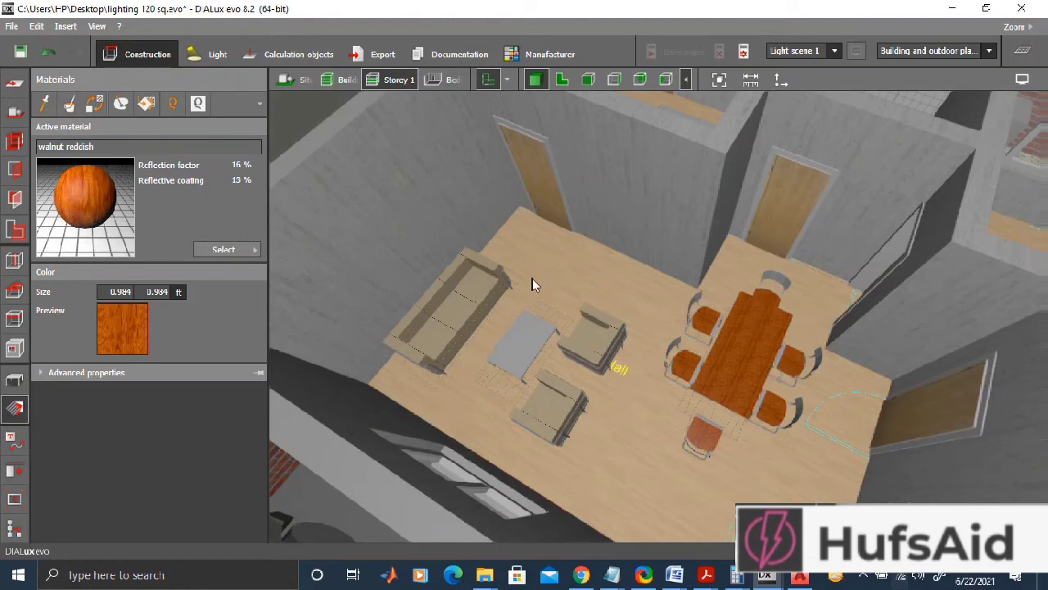
{"action": "left_click", "coordinate": [237, 250]}
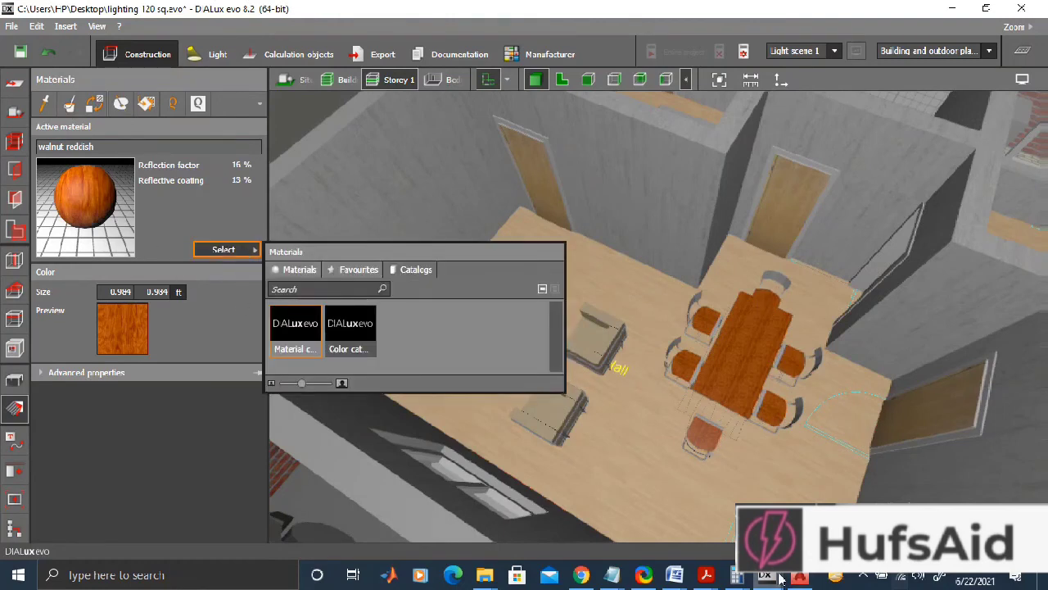
Step: Apply the Beech, steamed furniture material from the catalog to the centre coffee table
{"action": "left_click", "coordinate": [418, 272]}
{"action": "scroll", "coordinate": [420, 272], "scroll_direction": "up", "scroll_amount": 3}
{"action": "scroll", "coordinate": [327, 312], "scroll_direction": "down", "scroll_amount": 2}
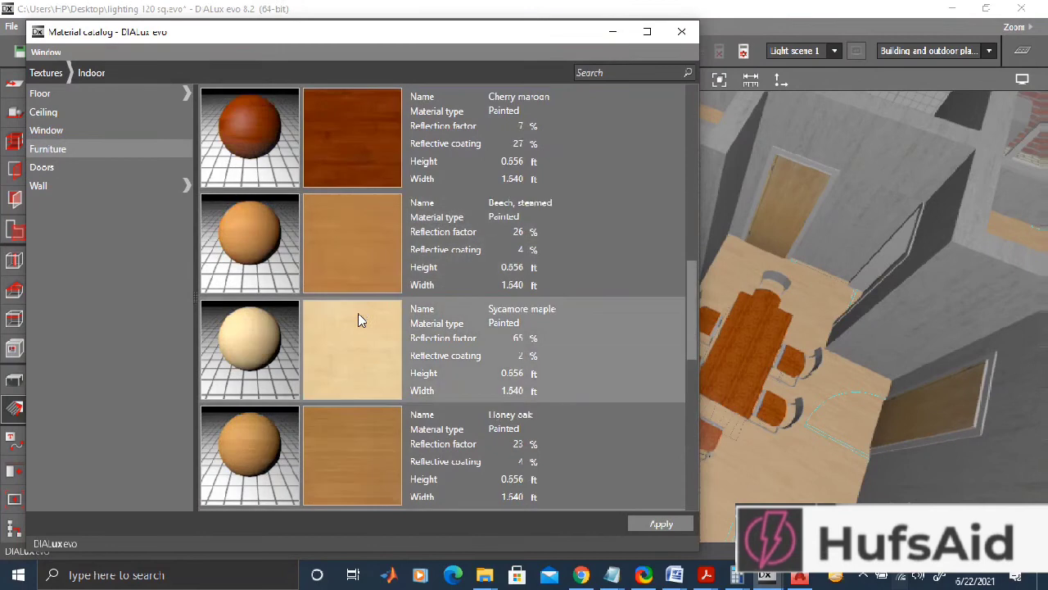
{"action": "left_click", "coordinate": [363, 287]}
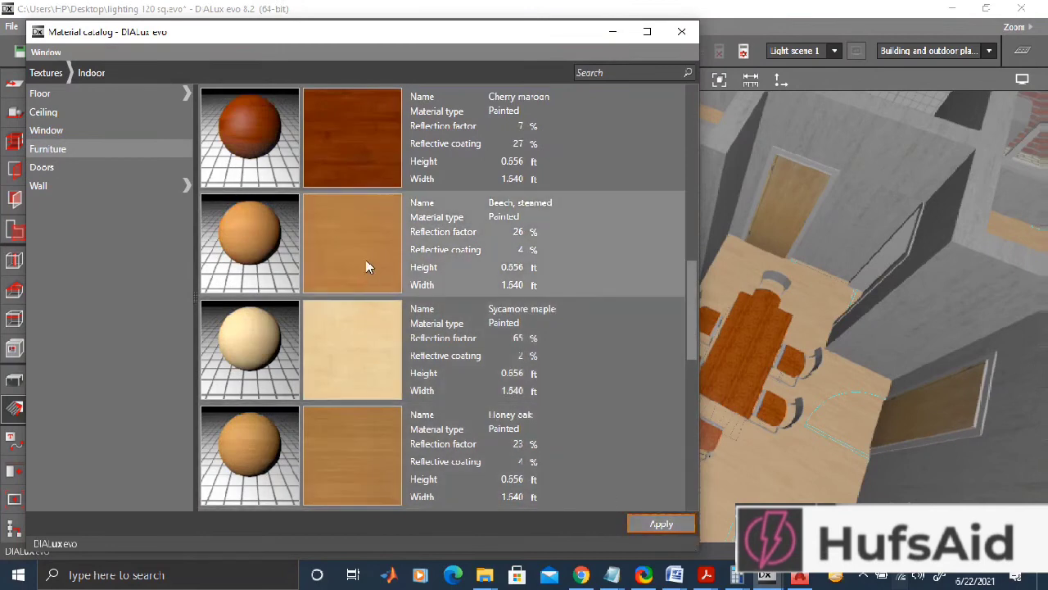
{"action": "left_click", "coordinate": [660, 523]}
{"action": "left_click", "coordinate": [612, 32]}
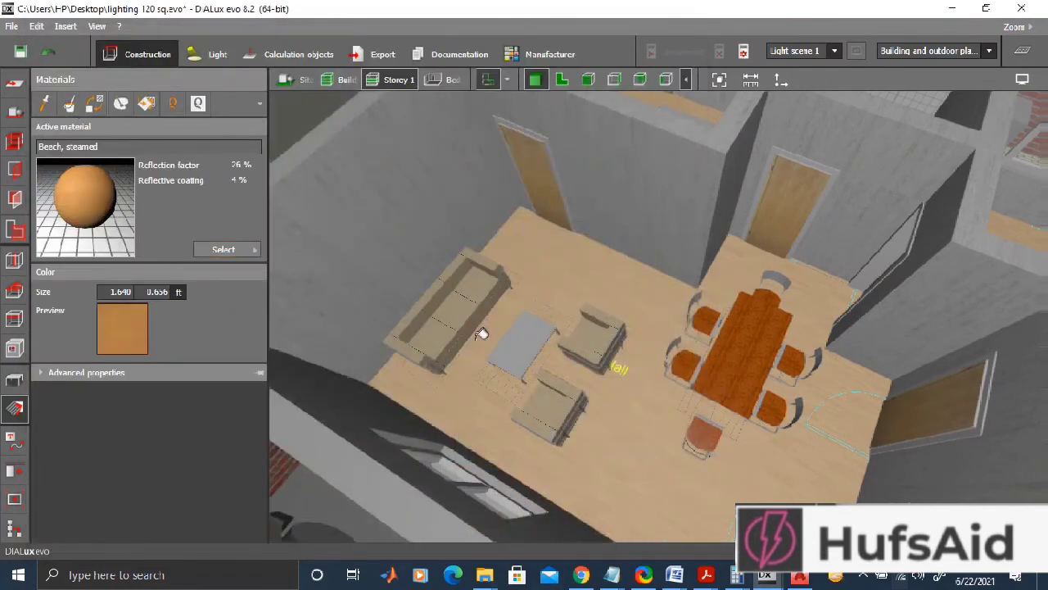
{"action": "left_click", "coordinate": [532, 342]}
Step: Orbit and zoom toward the dining table, then select the pipette to sample its walnut reddish
{"action": "scroll", "coordinate": [696, 409], "scroll_direction": "up", "scroll_amount": 2}
{"action": "middle_click_drag", "start_coordinate": [748, 438], "coordinate": [519, 430]}
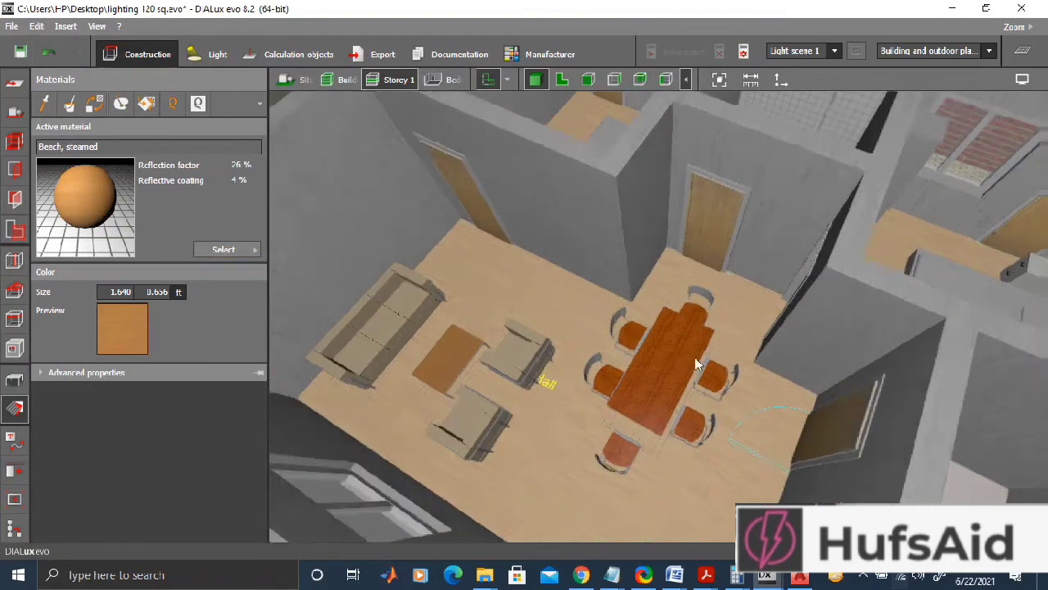
{"action": "right_click_drag", "start_coordinate": [519, 429], "coordinate": [697, 355]}
{"action": "scroll", "coordinate": [696, 356], "scroll_direction": "up", "scroll_amount": 2}
{"action": "right_click_drag", "start_coordinate": [651, 464], "coordinate": [663, 456]}
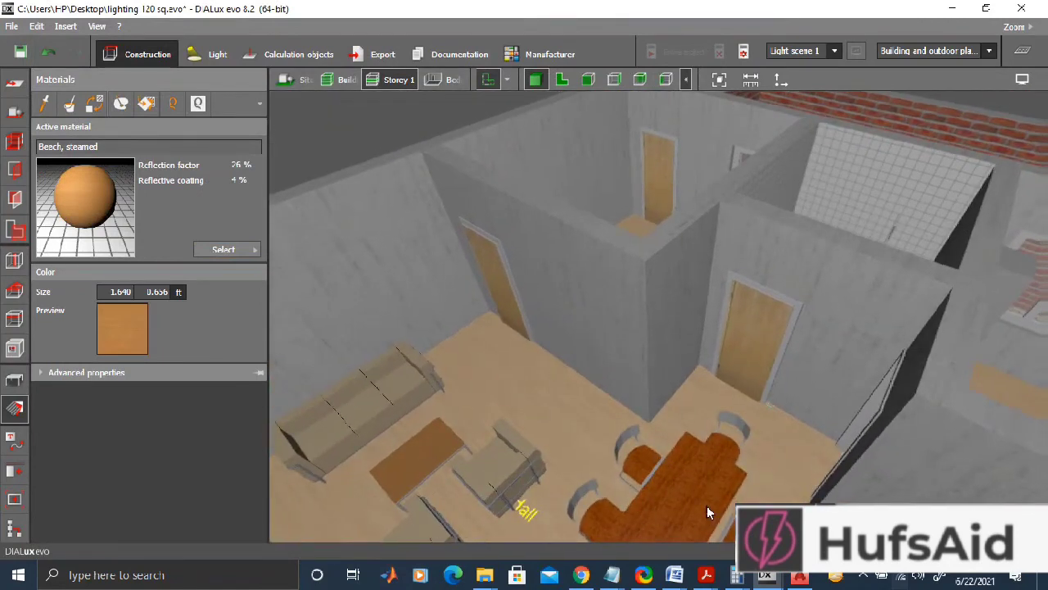
{"action": "middle_click_drag", "start_coordinate": [705, 507], "coordinate": [614, 376]}
{"action": "scroll", "coordinate": [613, 369], "scroll_direction": "down", "scroll_amount": 2}
{"action": "scroll", "coordinate": [562, 362], "scroll_direction": "down", "scroll_amount": 2}
{"action": "scroll", "coordinate": [636, 421], "scroll_direction": "down", "scroll_amount": 3}
{"action": "scroll", "coordinate": [562, 363], "scroll_direction": "up", "scroll_amount": 5}
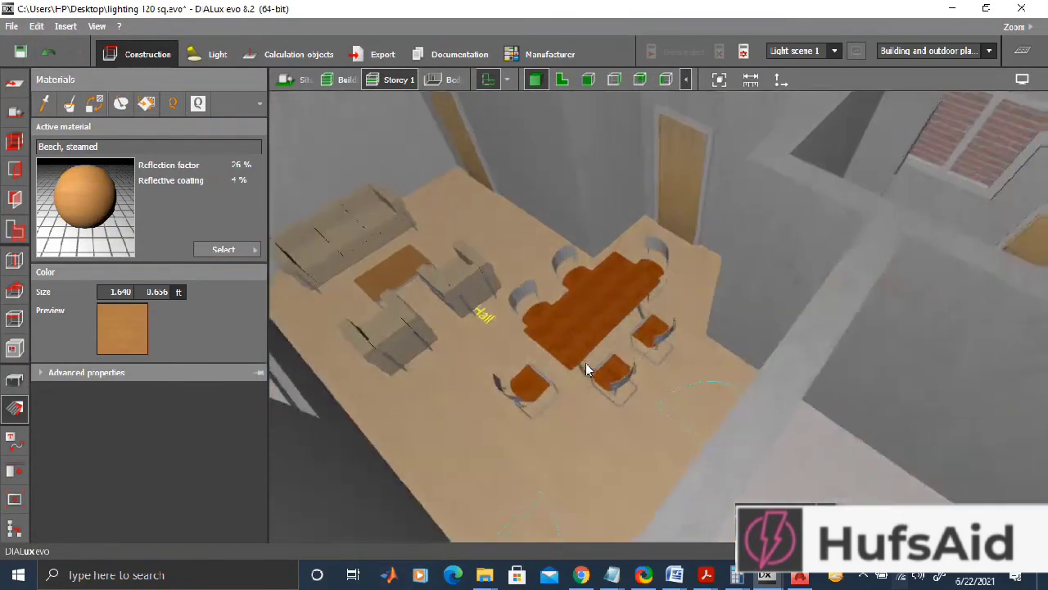
{"action": "scroll", "coordinate": [586, 369], "scroll_direction": "up", "scroll_amount": 2}
{"action": "left_click", "coordinate": [45, 103]}
Step: Pipette walnut reddish from the dining table, then zoom out and swing toward the bedrooms
{"action": "left_click", "coordinate": [591, 313]}
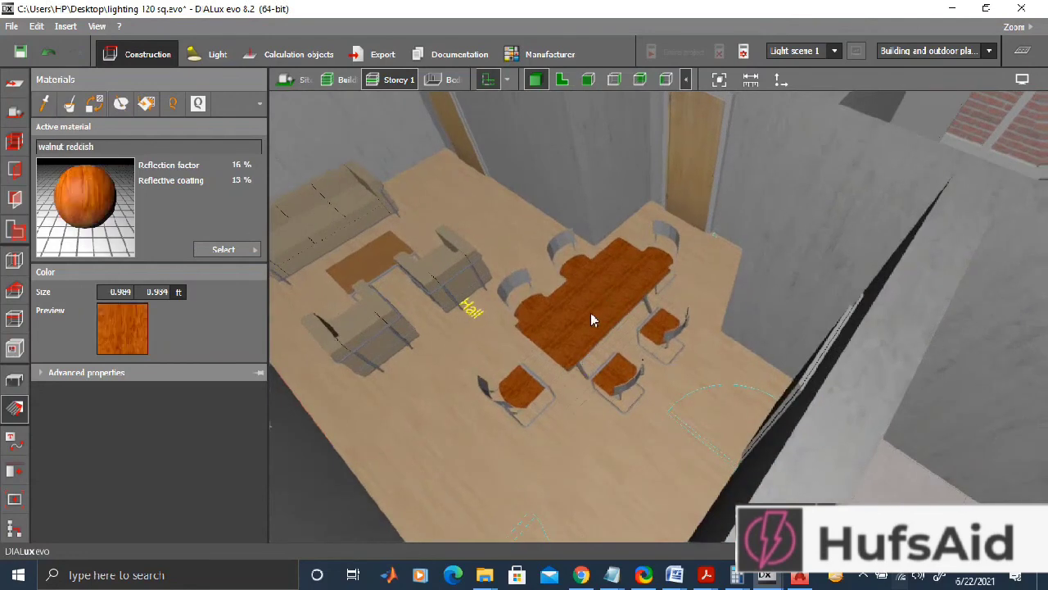
{"action": "left_click", "coordinate": [517, 279]}
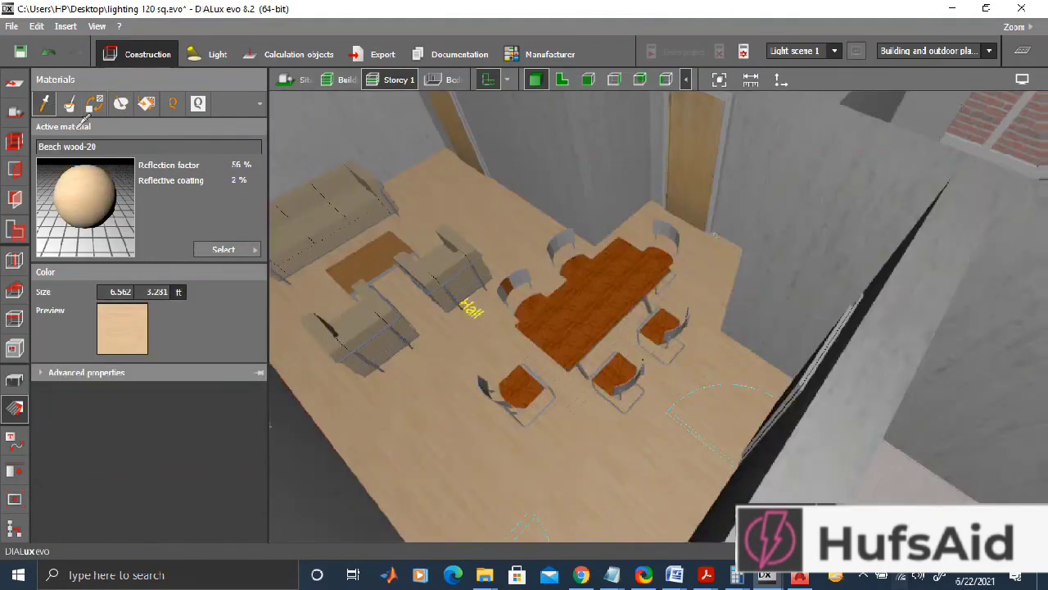
{"action": "left_click", "coordinate": [551, 278]}
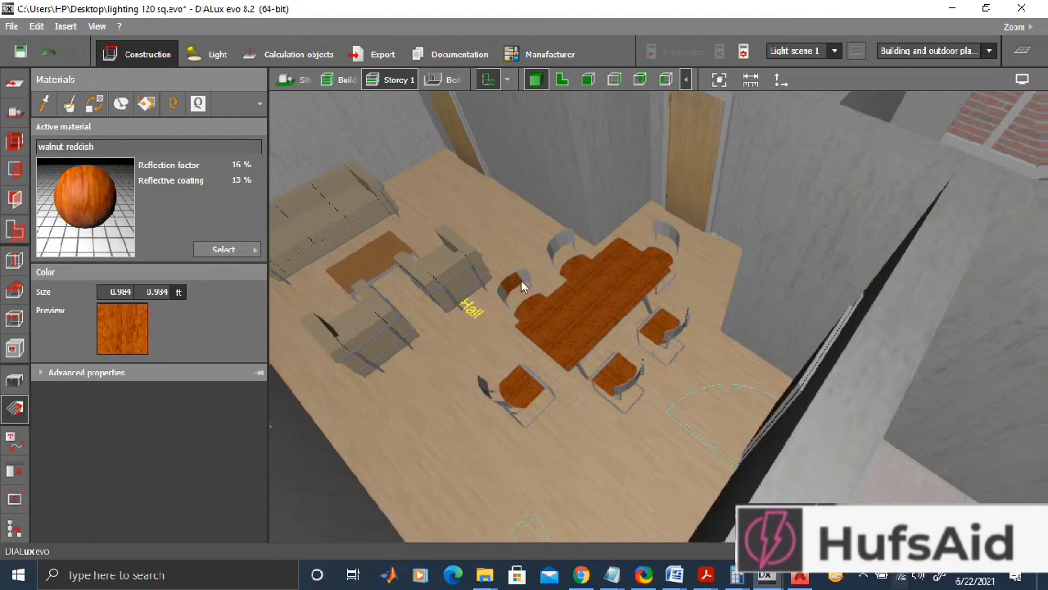
{"action": "scroll", "coordinate": [521, 280], "scroll_direction": "down", "scroll_amount": 3}
{"action": "mouse_move", "coordinate": [528, 262]}
{"action": "left_mouse_down"}
{"action": "mouse_move", "coordinate": [798, 469]}
{"action": "mouse_move", "coordinate": [742, 389]}
{"action": "mouse_move", "coordinate": [604, 260]}
{"action": "mouse_move", "coordinate": [734, 216]}
{"action": "left_mouse_up"}
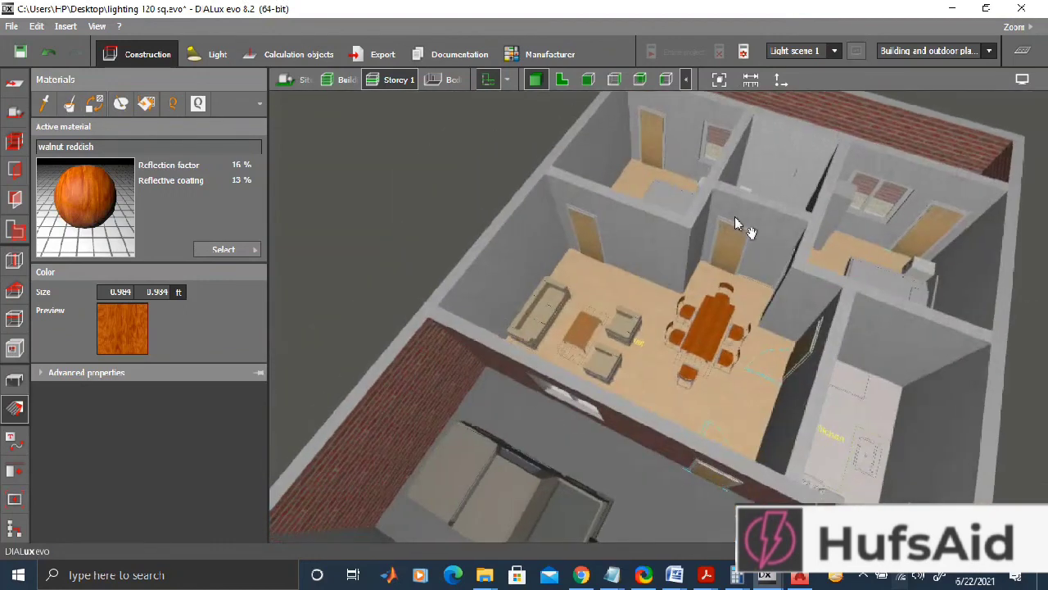
Step: Orbit to the bedroom and pipette the bed's light-grey, 50% reflection material
{"action": "scroll", "coordinate": [734, 217], "scroll_direction": "down", "scroll_amount": 3}
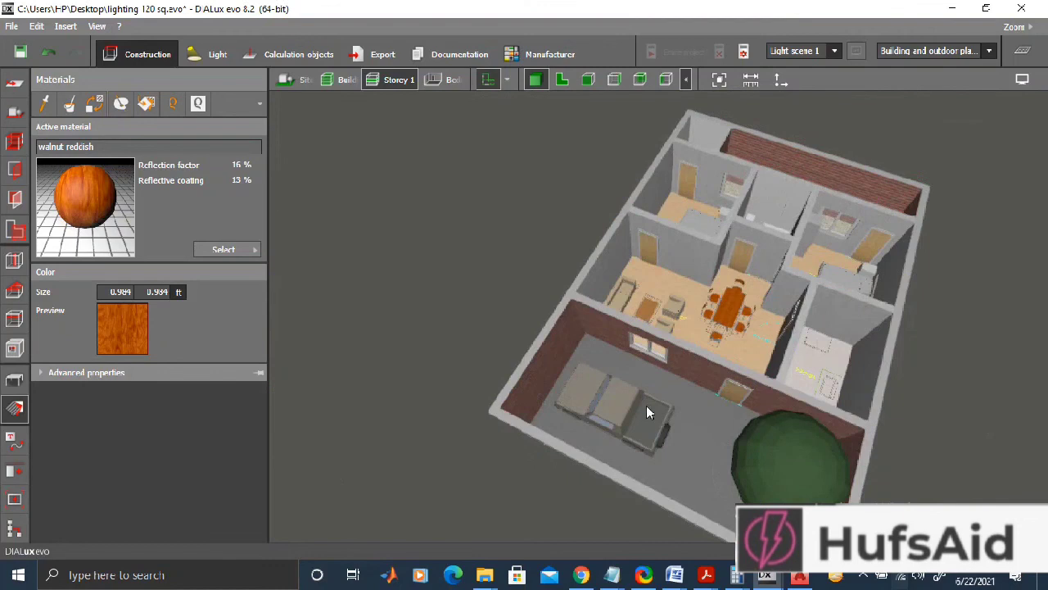
{"action": "left_click_drag", "start_coordinate": [673, 422], "coordinate": [701, 341]}
{"action": "left_click", "coordinate": [701, 343]}
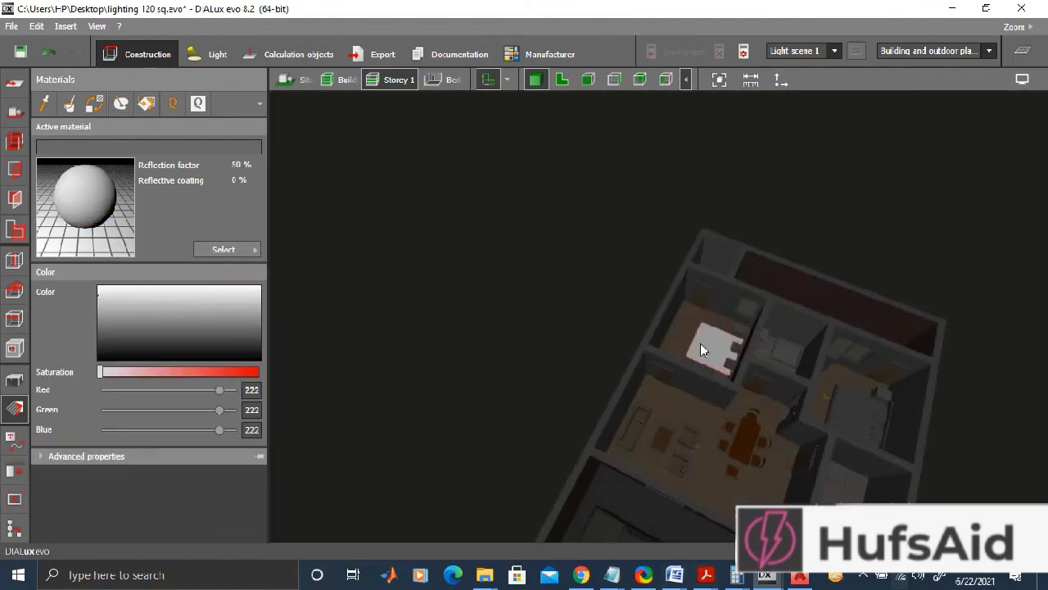